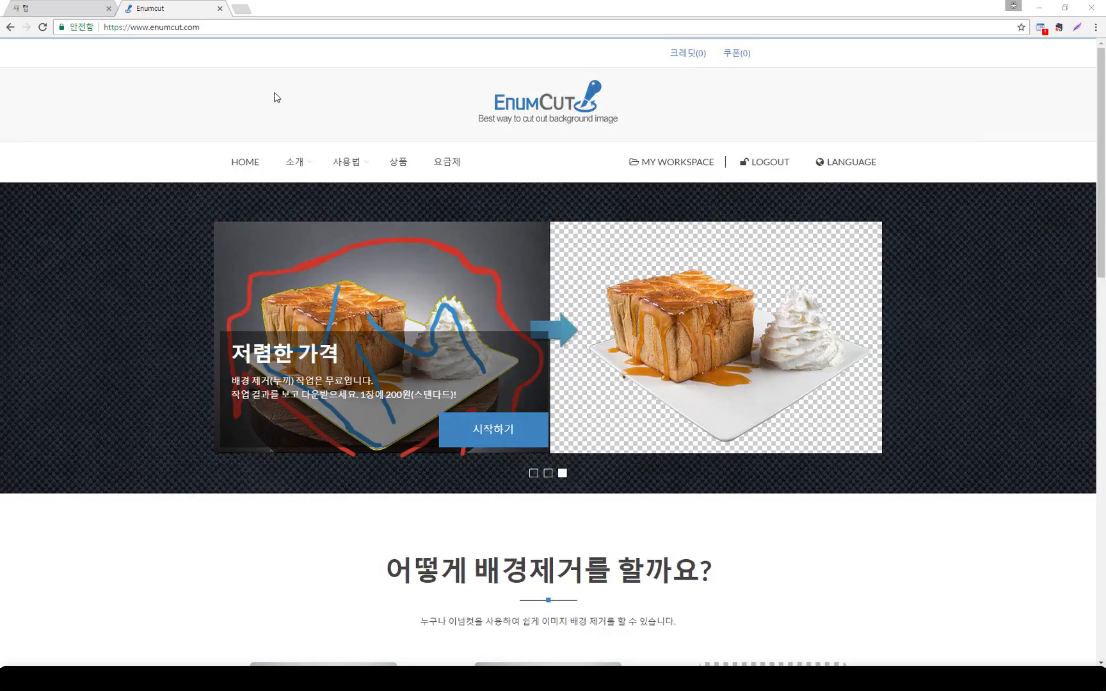
Step: Open the product page and examine the feature comparison between the basic and expert products
mouse_move(332, 176)
mouse_move(294, 165)
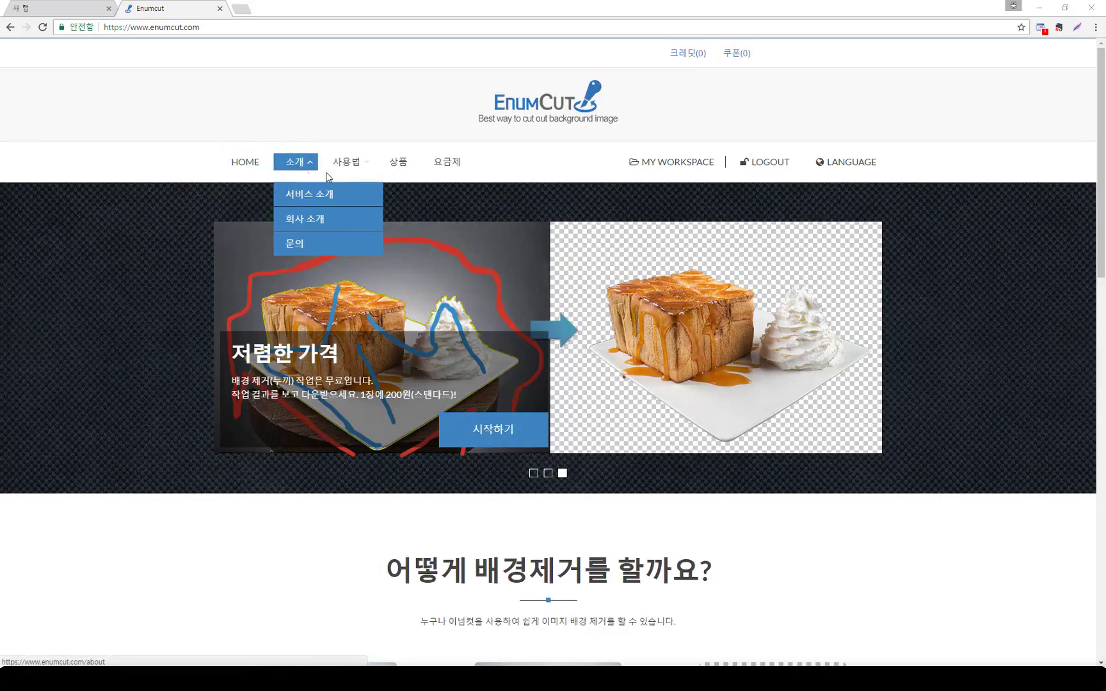
mouse_move(364, 168)
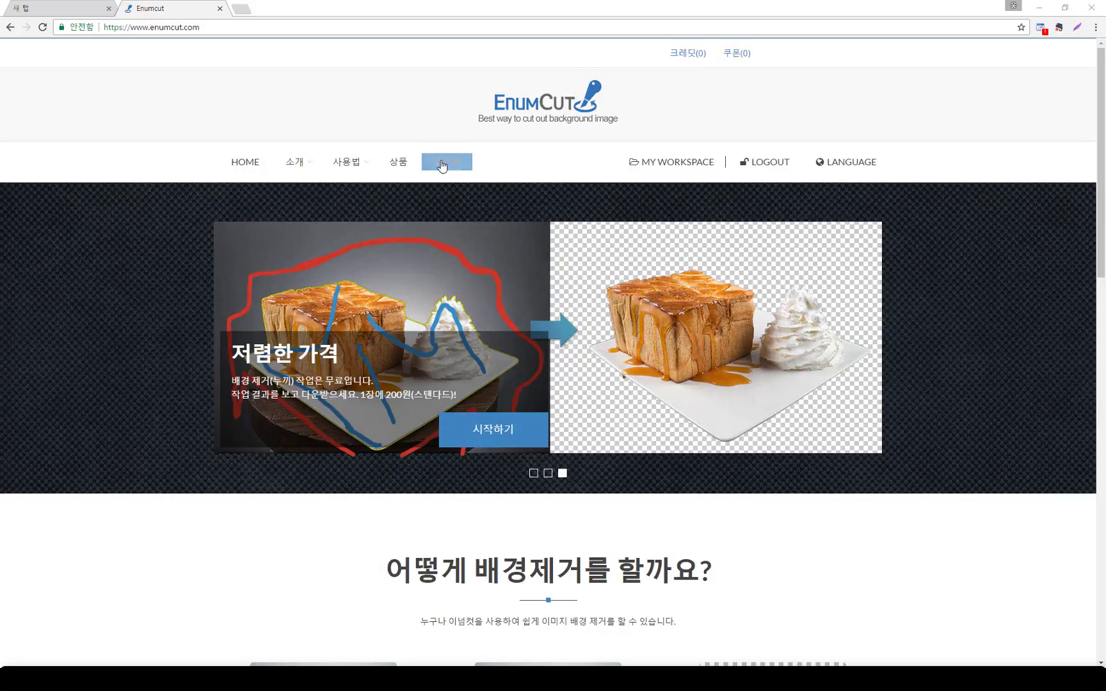
left_click(406, 164)
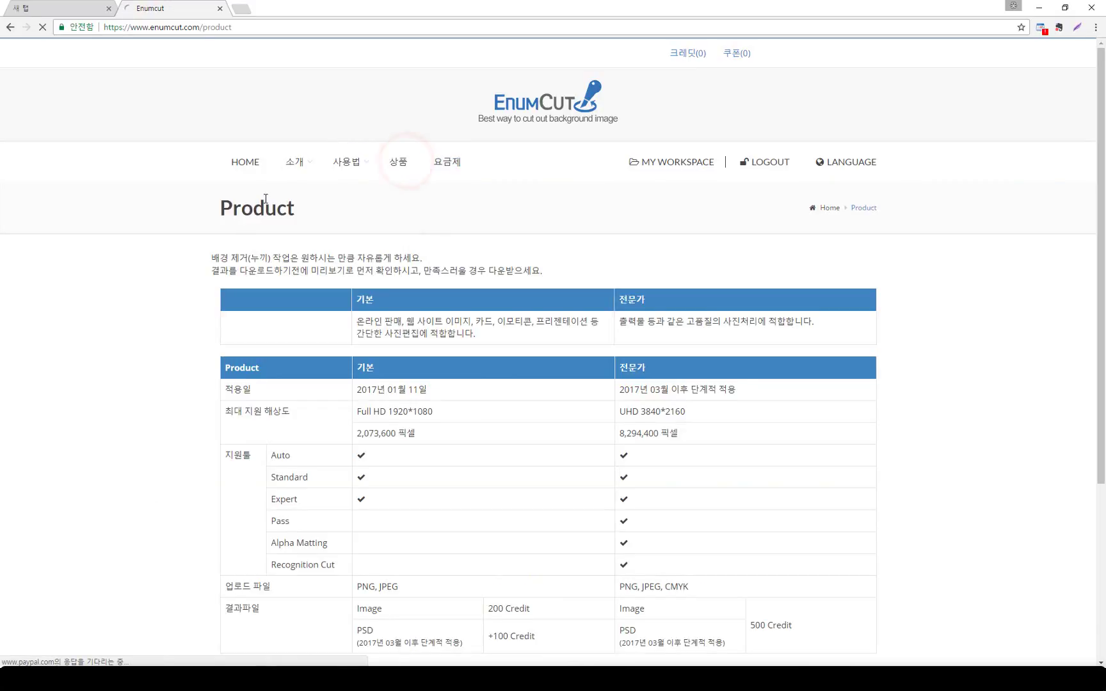
scroll(199, 216, "down", 1)
scroll(171, 224, "down", 2)
scroll(173, 225, "down", 1)
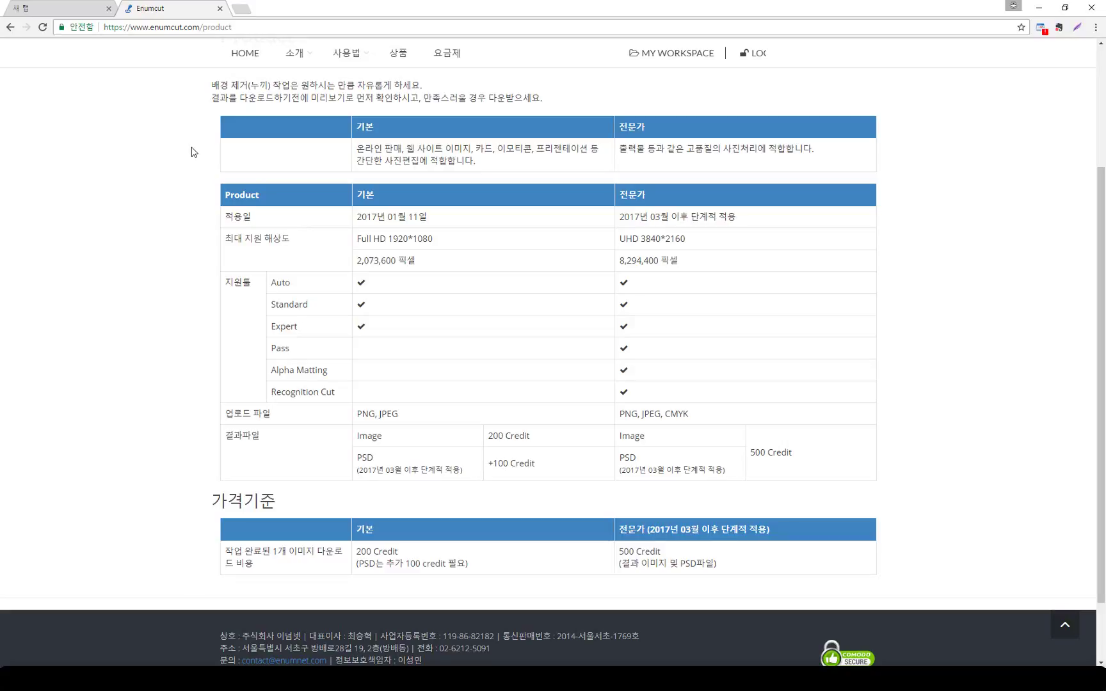
left_click(198, 232)
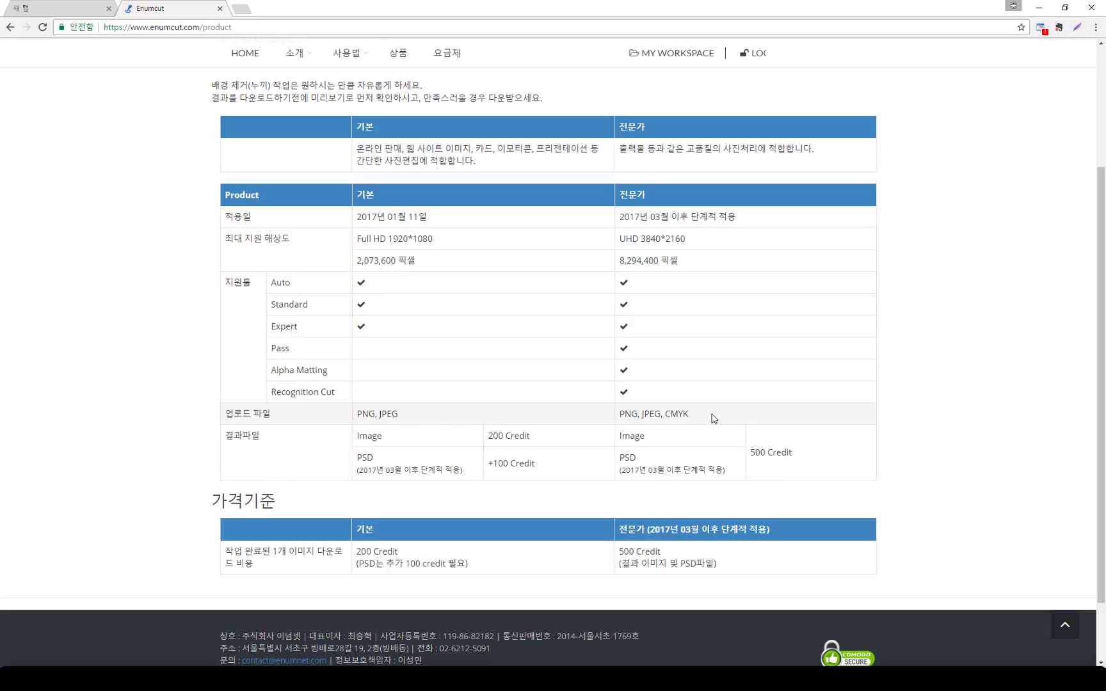
Step: Compare the upload file formats supported by the basic and expert products in the product table
triple_click(359, 415)
left_click_drag(631, 414, 701, 413)
left_click(704, 412)
double_click(370, 416)
left_click_drag(666, 416, 689, 415)
left_click(670, 417)
left_click_drag(680, 414, 666, 416)
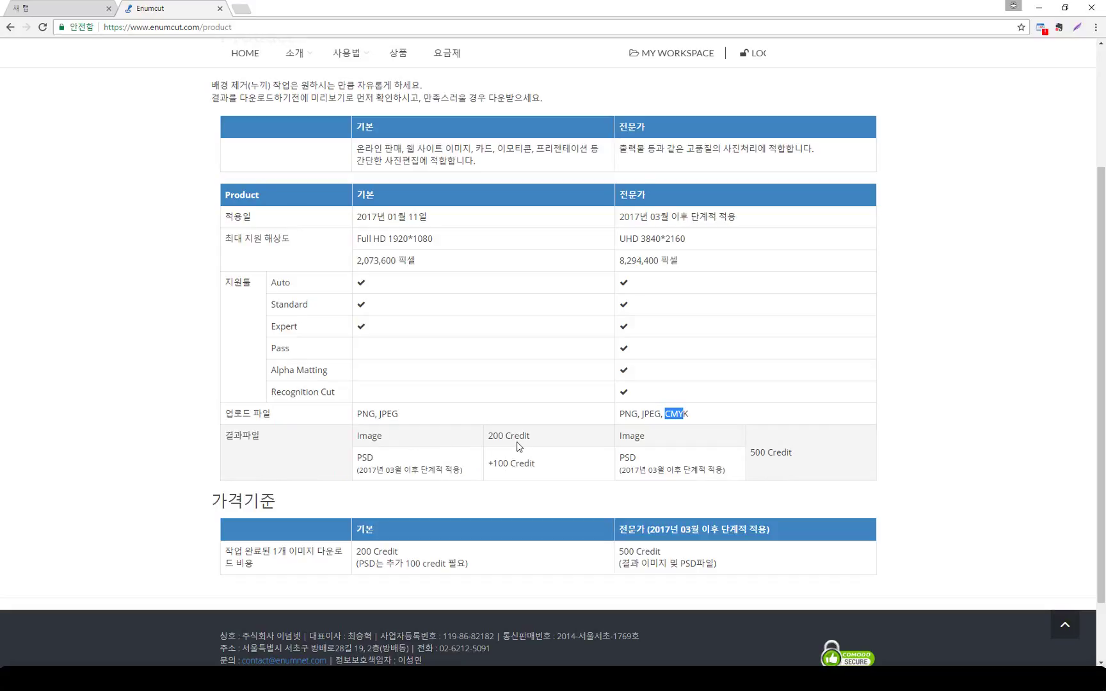
Step: Check the credit costs of the basic product's image and PSD result files
double_click(492, 441)
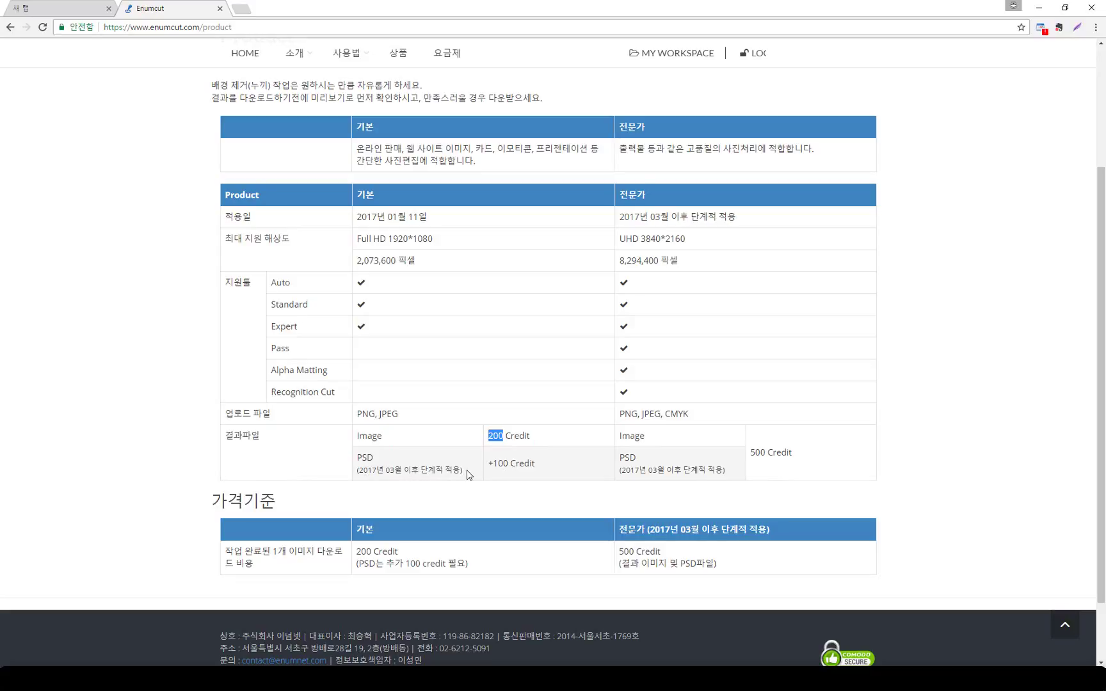
left_click_drag(492, 465, 544, 466)
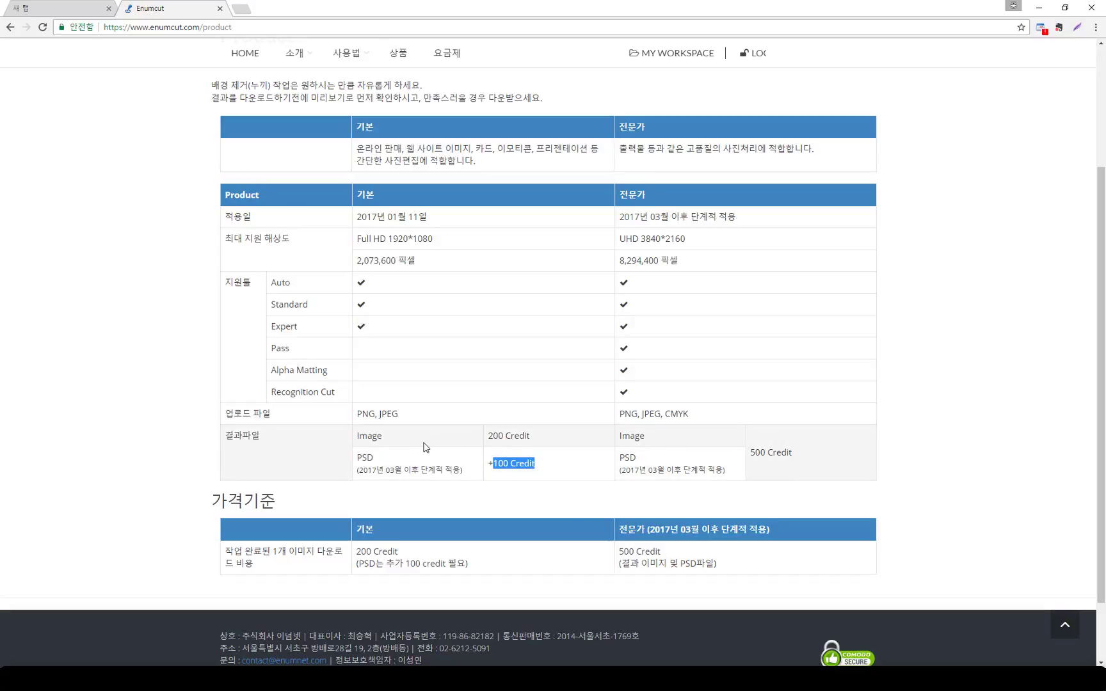
left_click_drag(461, 440, 572, 435)
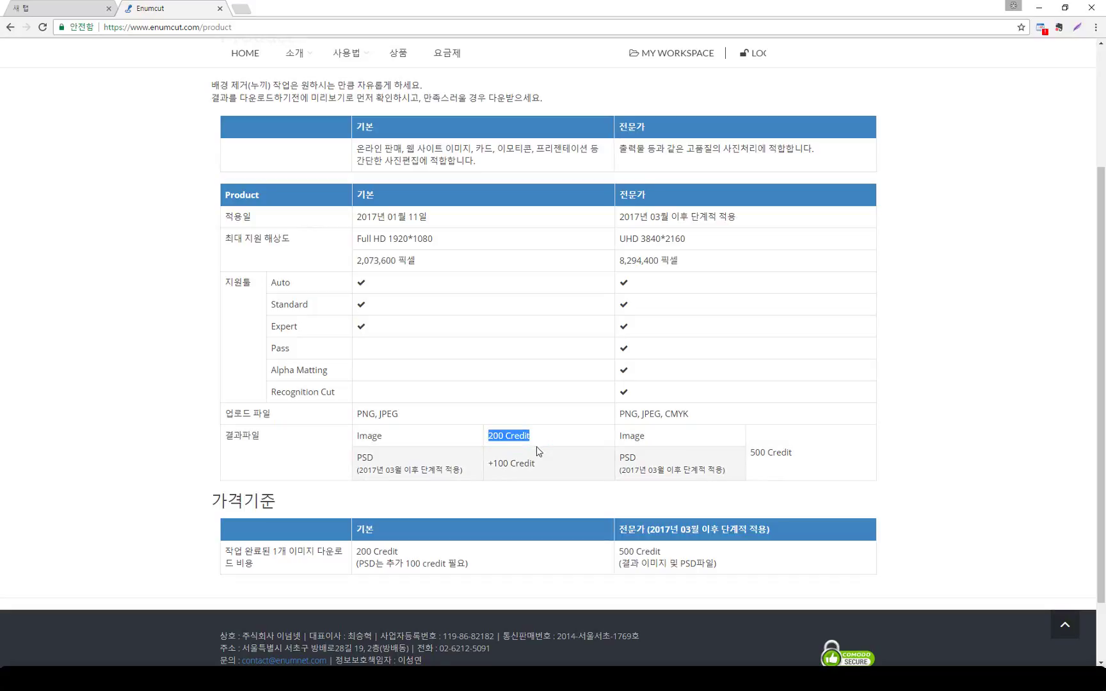
scroll(537, 452, "up", 3)
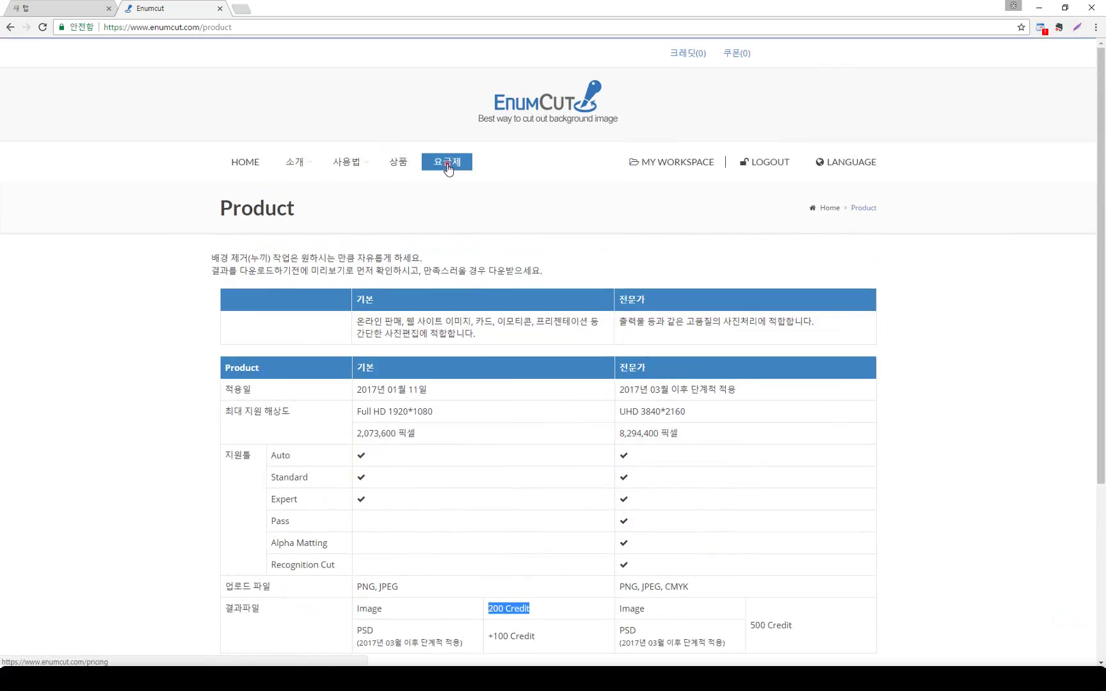
Step: Open the pricing plan page and examine the regular credit packages and their bonuses
left_click(447, 162)
scroll(153, 259, "down", 2)
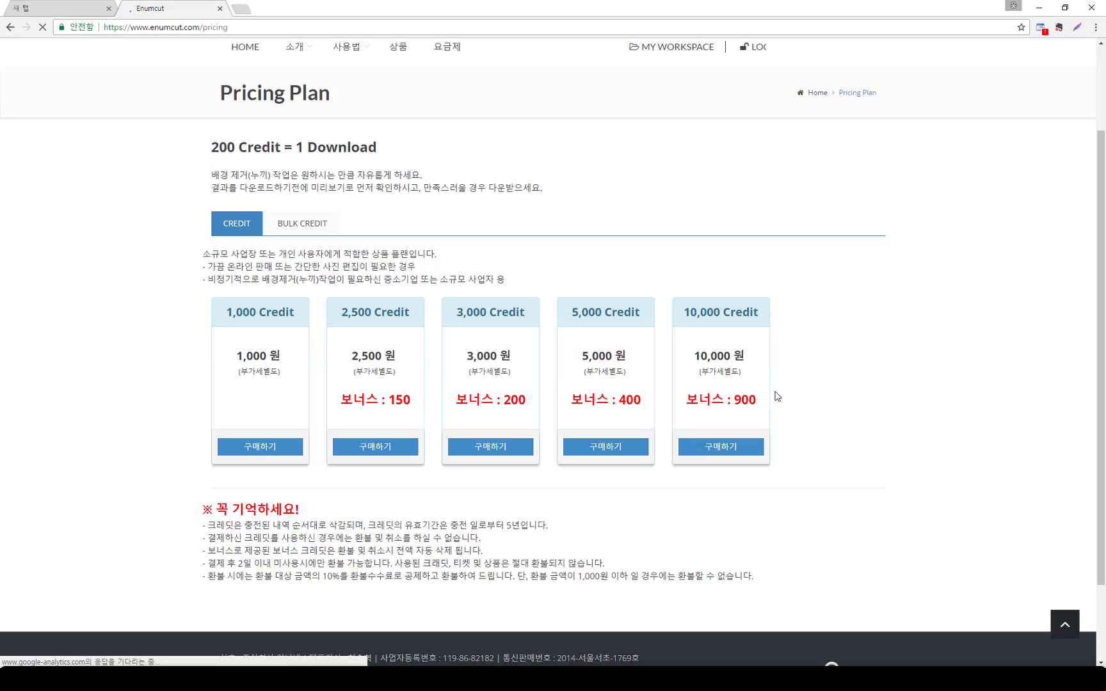
scroll(704, 320, "up", 2)
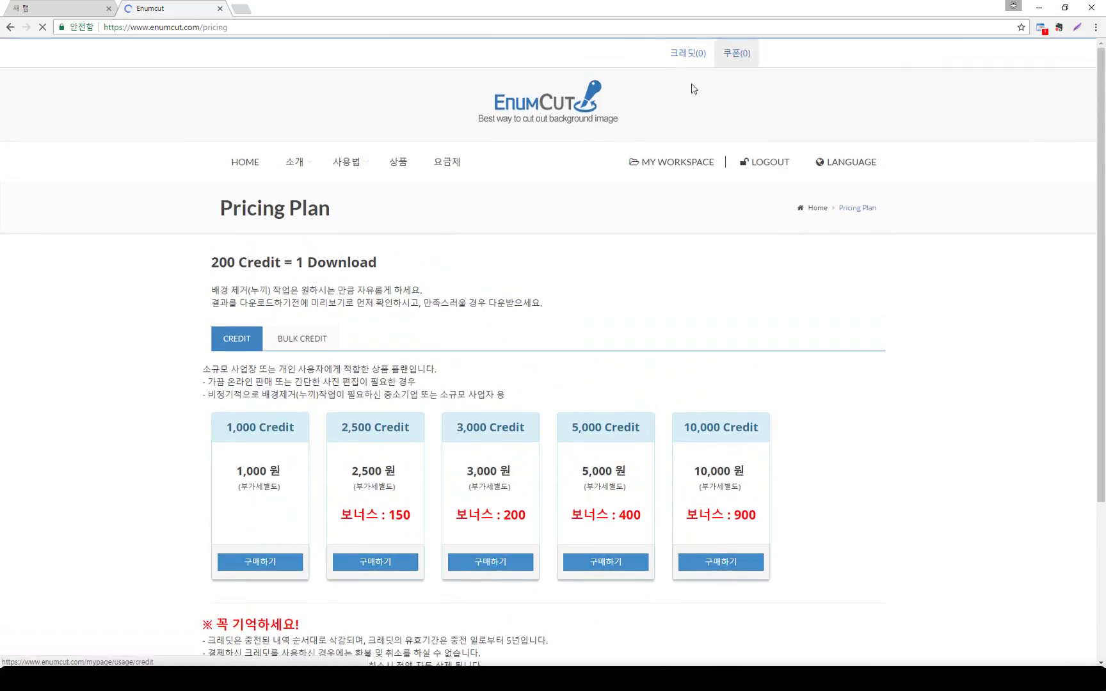
scroll(654, 330, "down", 1)
scroll(654, 330, "up", 1)
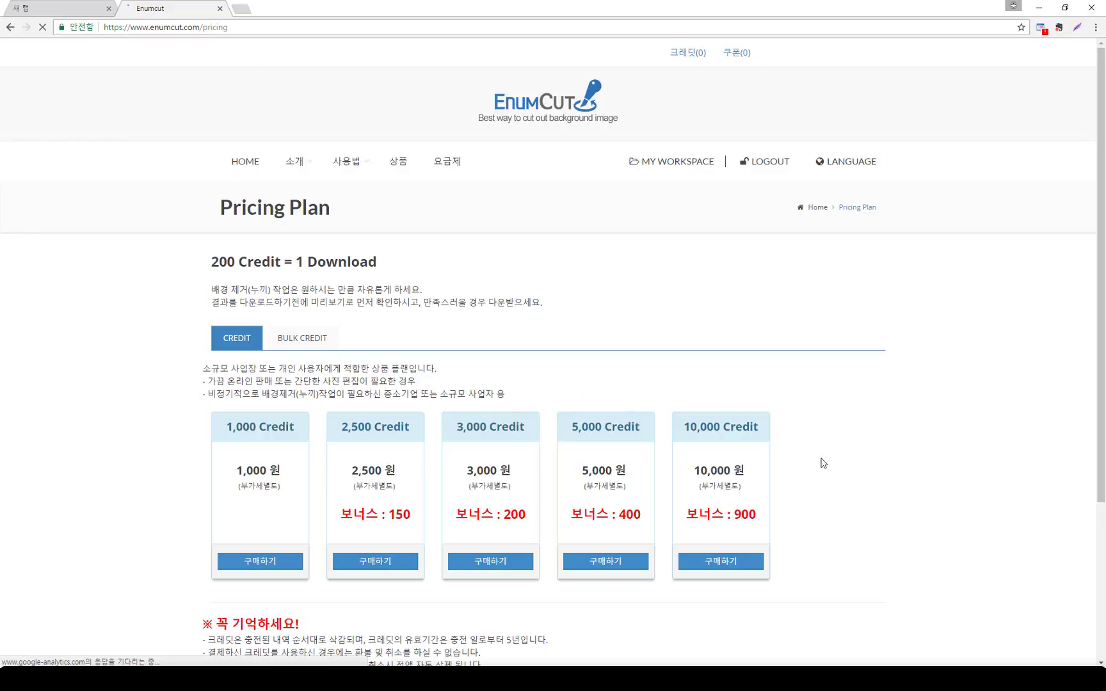
Step: Show the bulk credit packages and examine their usage periods, prices and bonuses
left_click(300, 348)
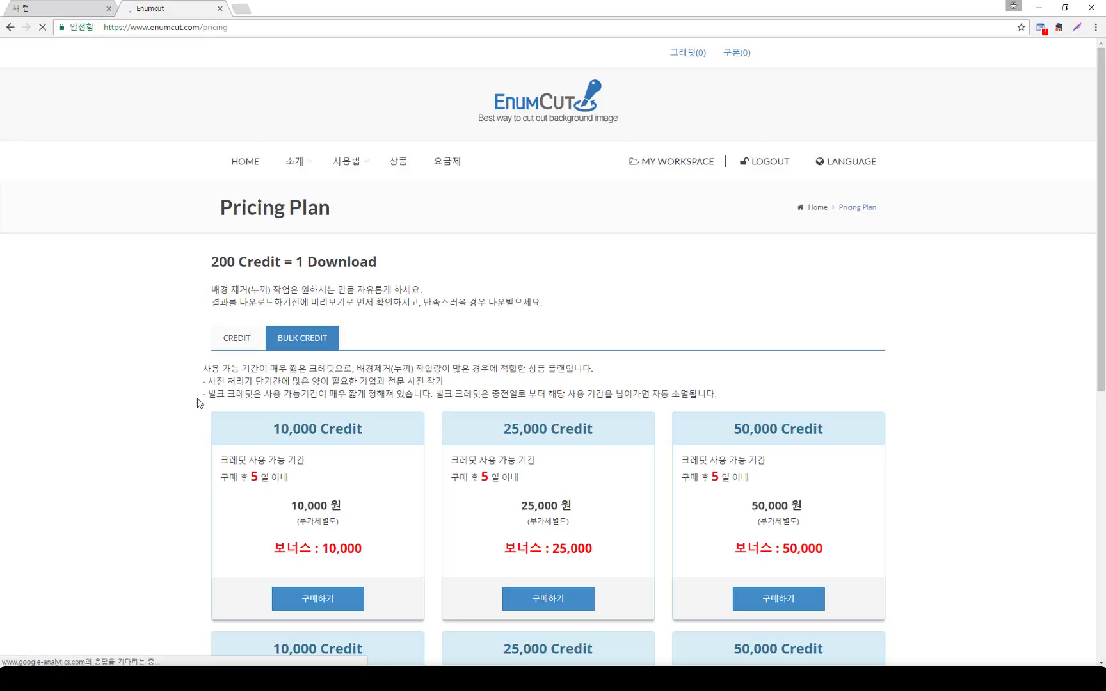
left_click_drag(229, 476, 323, 485)
left_click(321, 483)
scroll(222, 530, "down", 1)
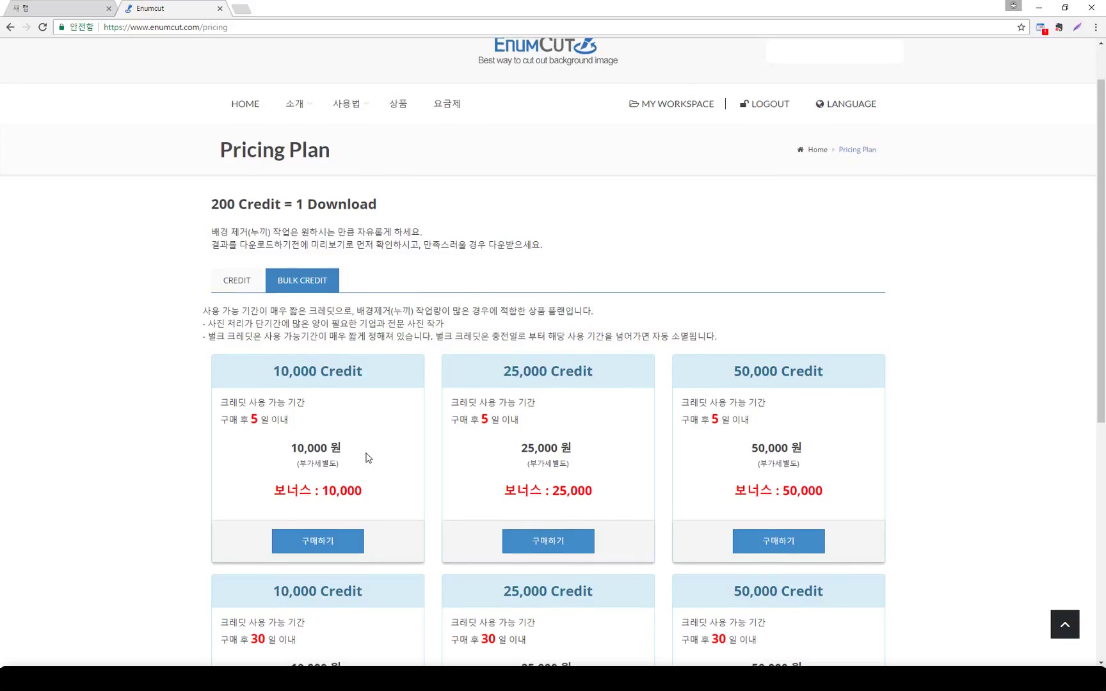
scroll(366, 457, "down", 6)
scroll(416, 442, "up", 8)
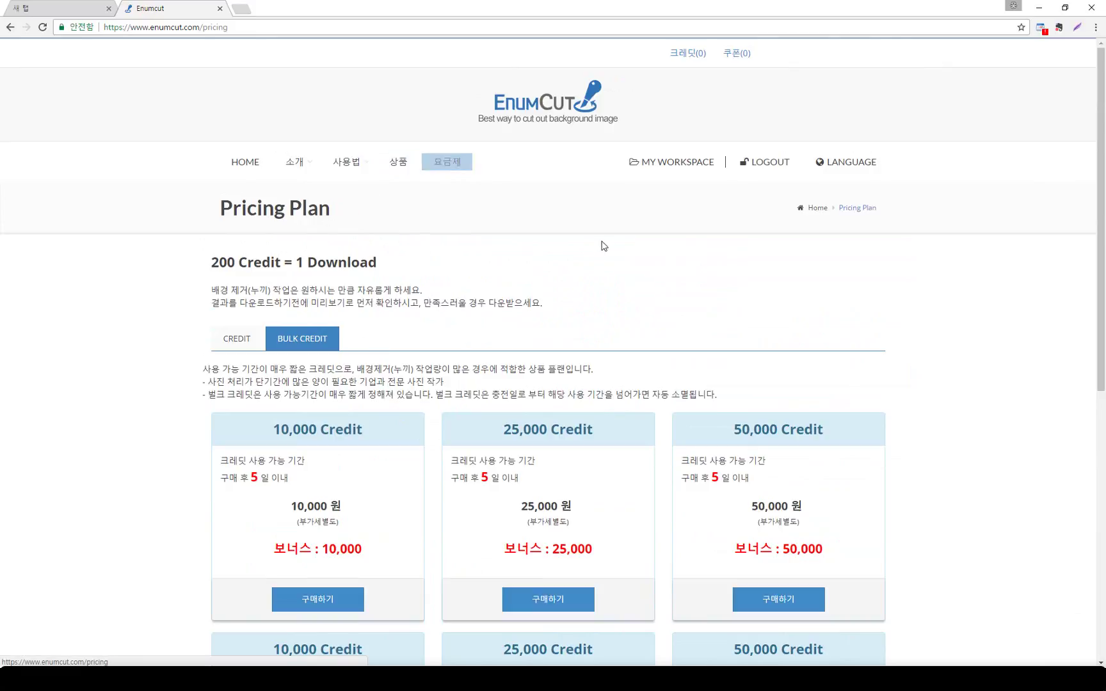
left_click(654, 266)
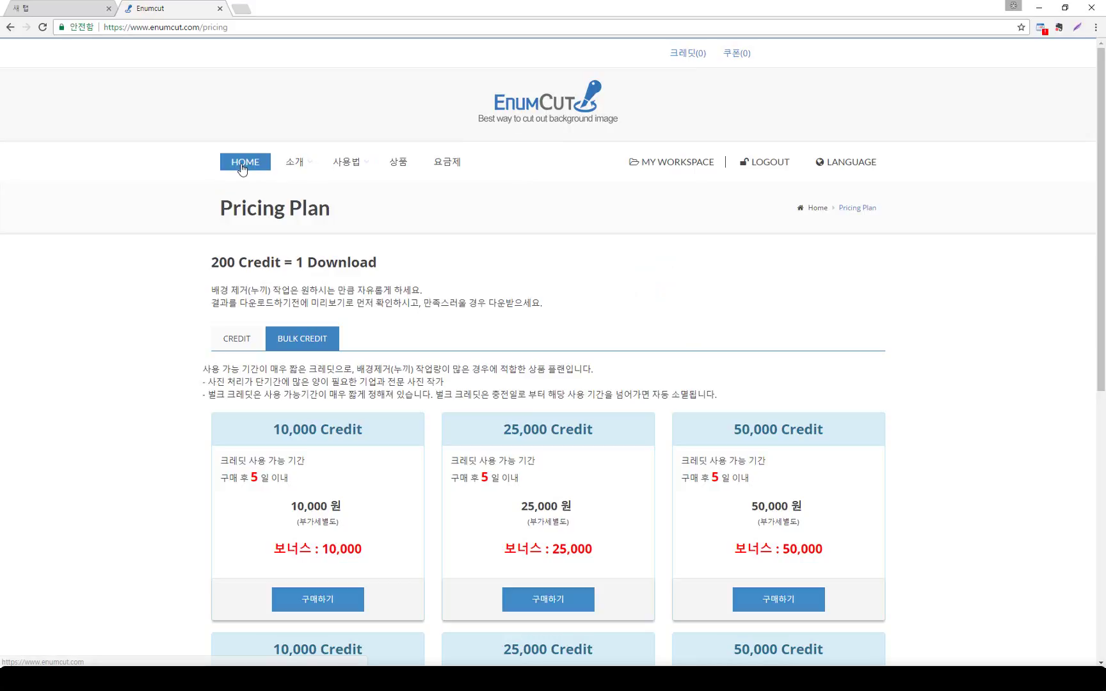
Step: Open the personal workspace and review the account's upload storage and completed download usage
left_click(672, 169)
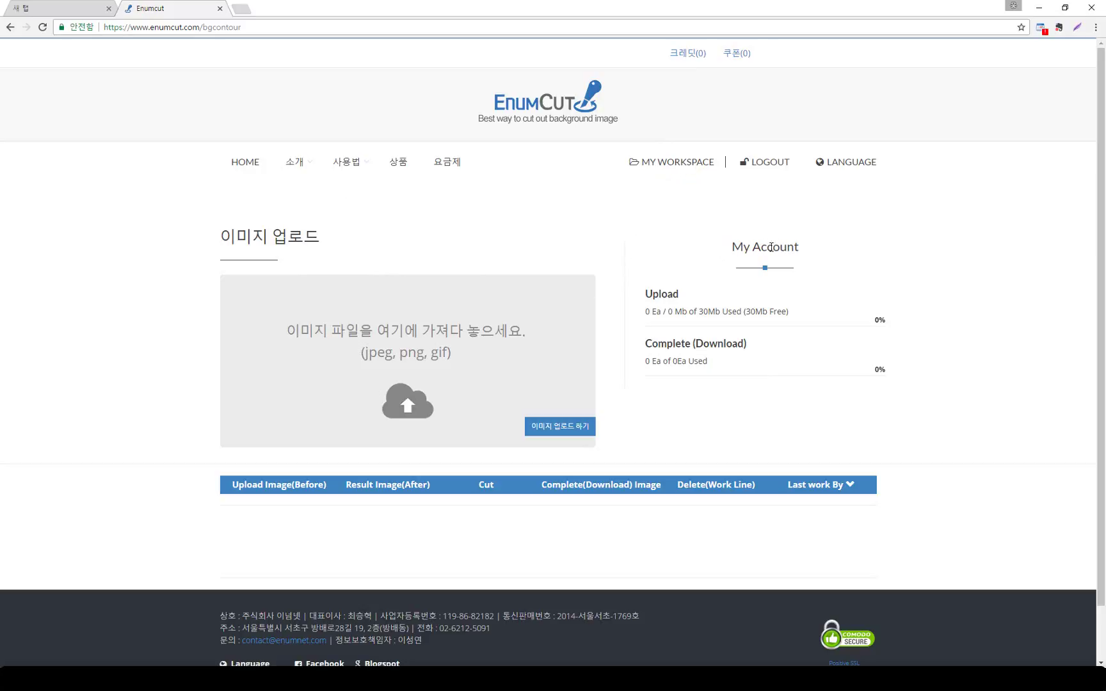
left_click_drag(646, 313, 739, 314)
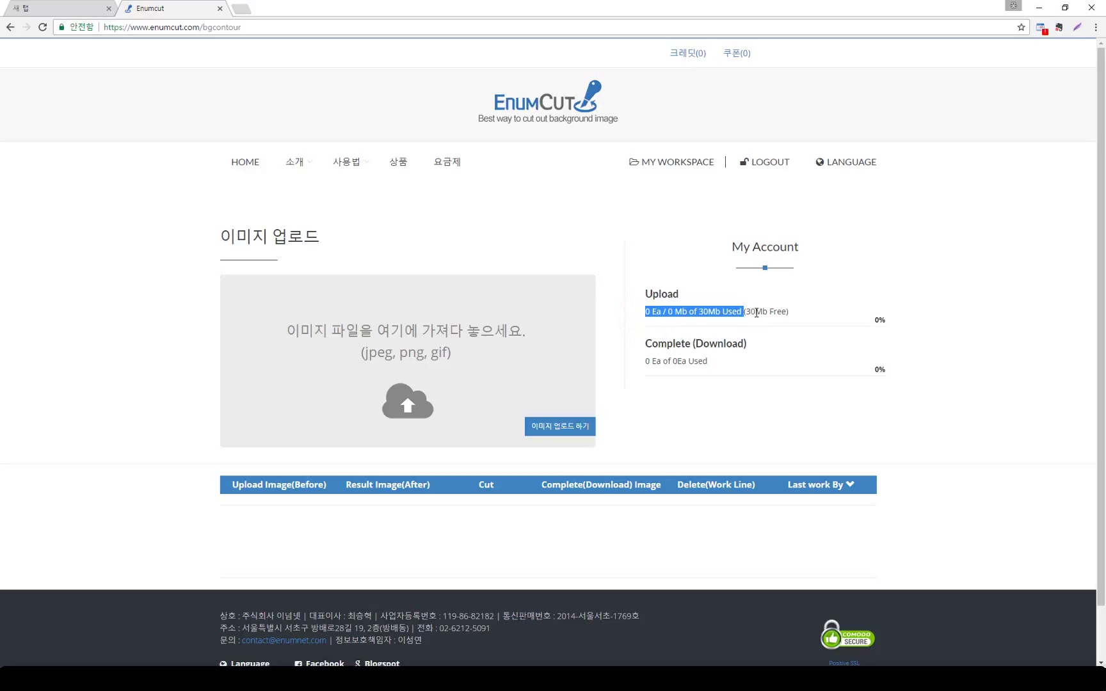
left_click_drag(750, 312, 786, 313)
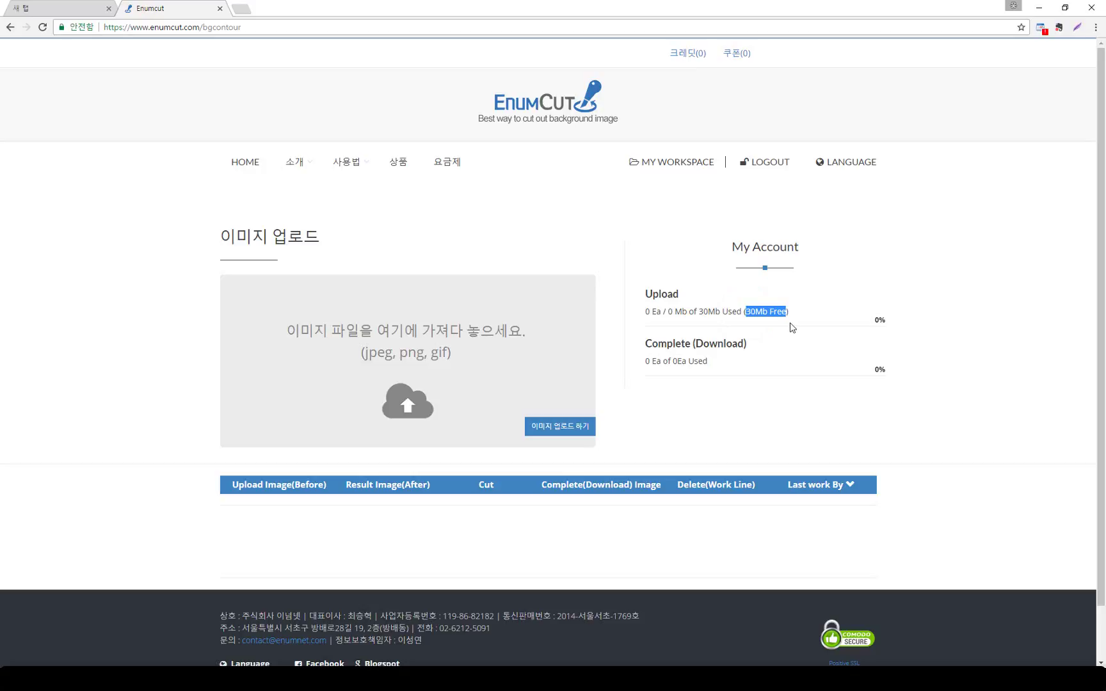
left_click(798, 317)
left_click_drag(733, 363, 626, 361)
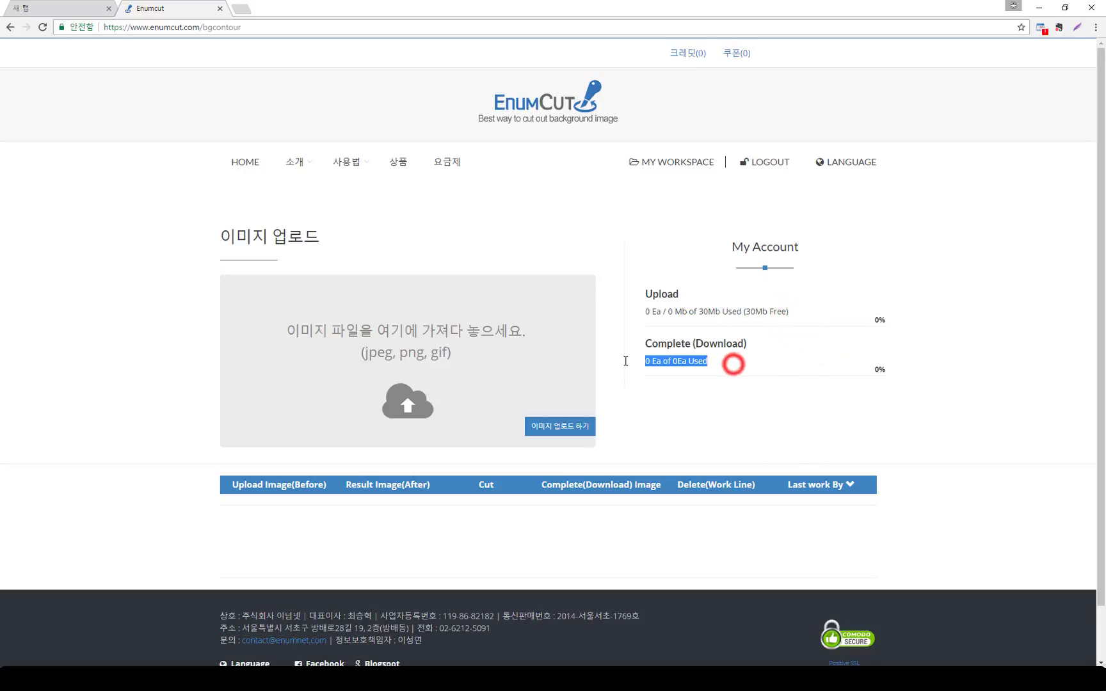
left_click(714, 365)
left_click_drag(718, 368, 626, 365)
left_click(755, 363)
left_click(764, 388)
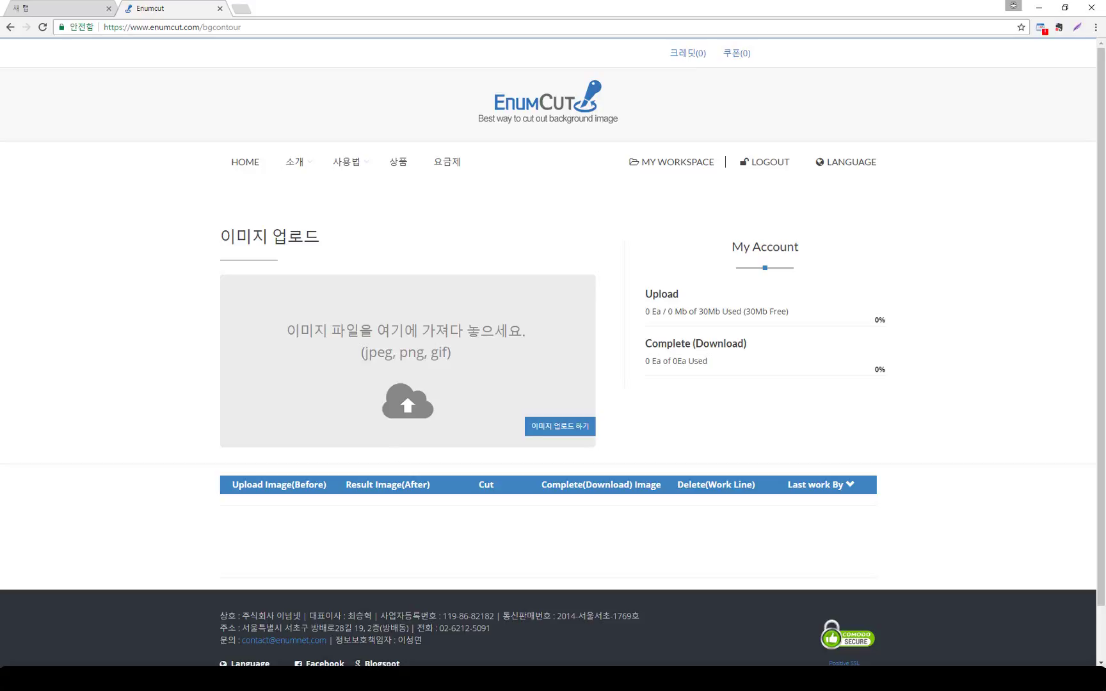
Step: Upload the two green lighter photos and open the one with the plain background for manual cutting
left_click_drag(0, 241, 351, 365)
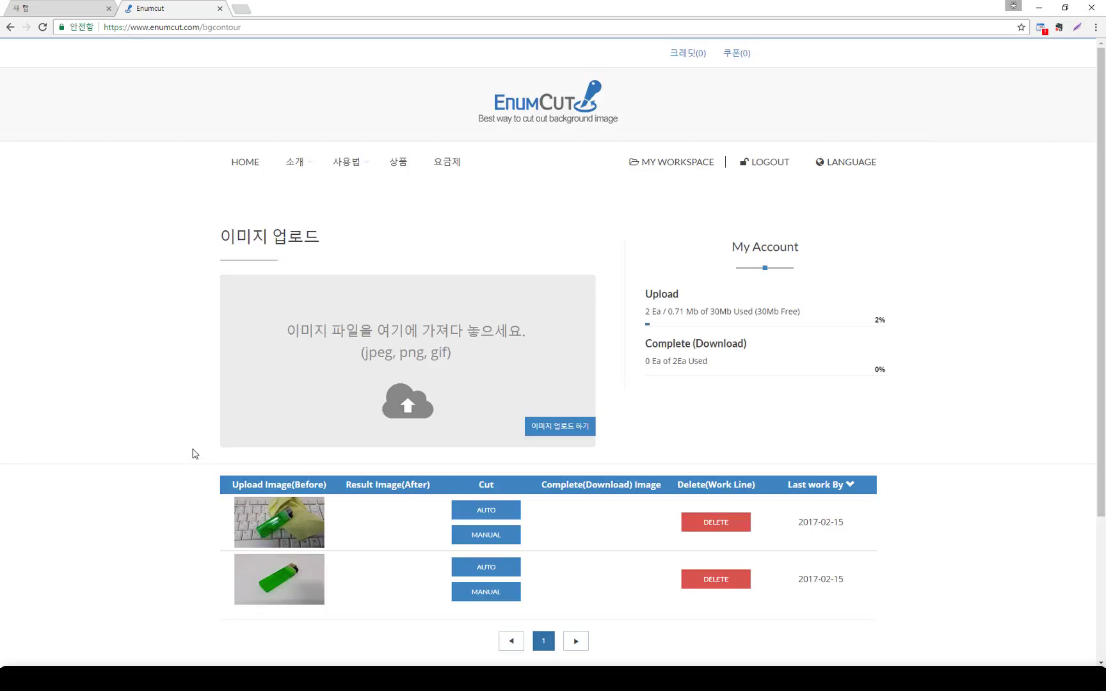
scroll(192, 453, "down", 1)
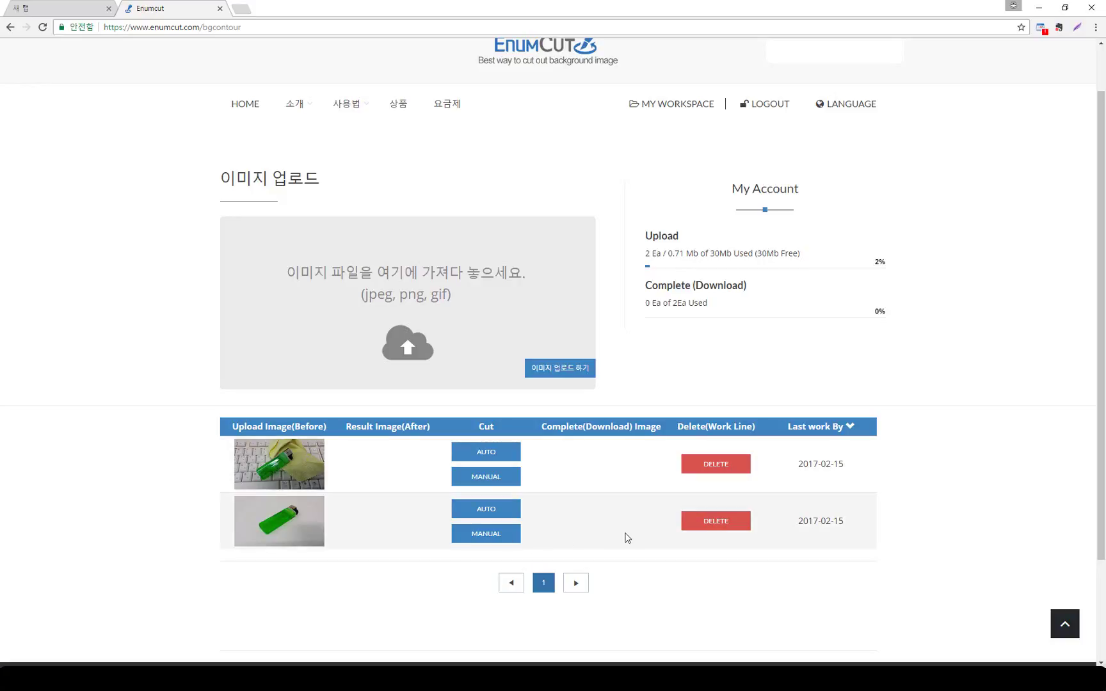
left_click(496, 541)
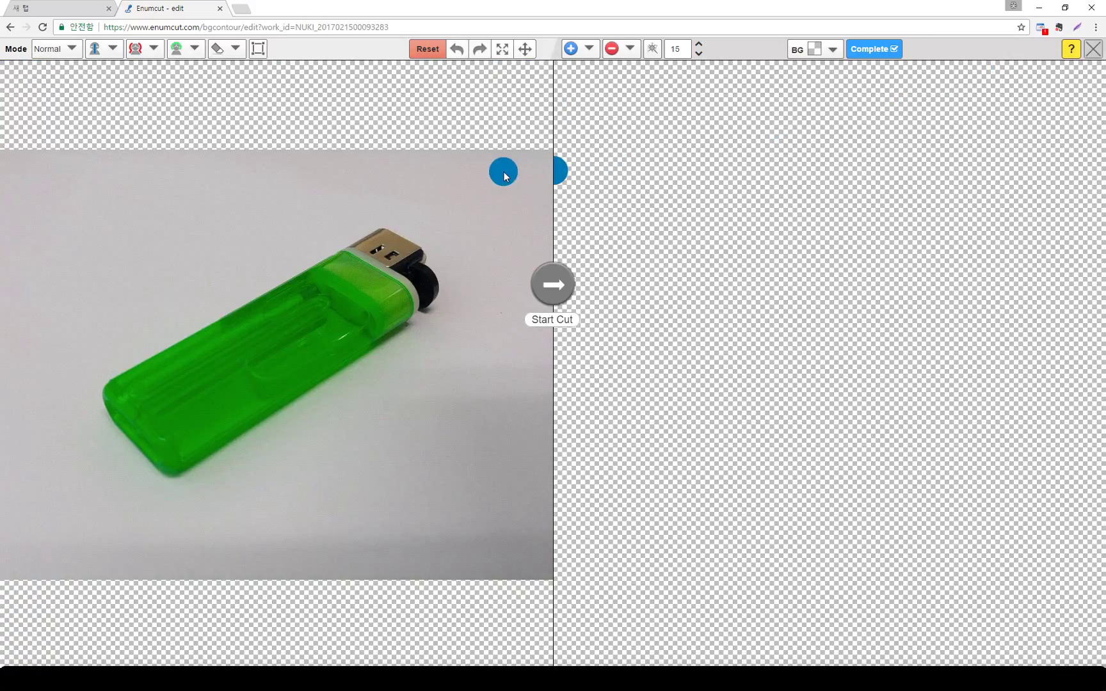
Step: Set the cutting mode to Normal
left_click(69, 49)
left_click(67, 69)
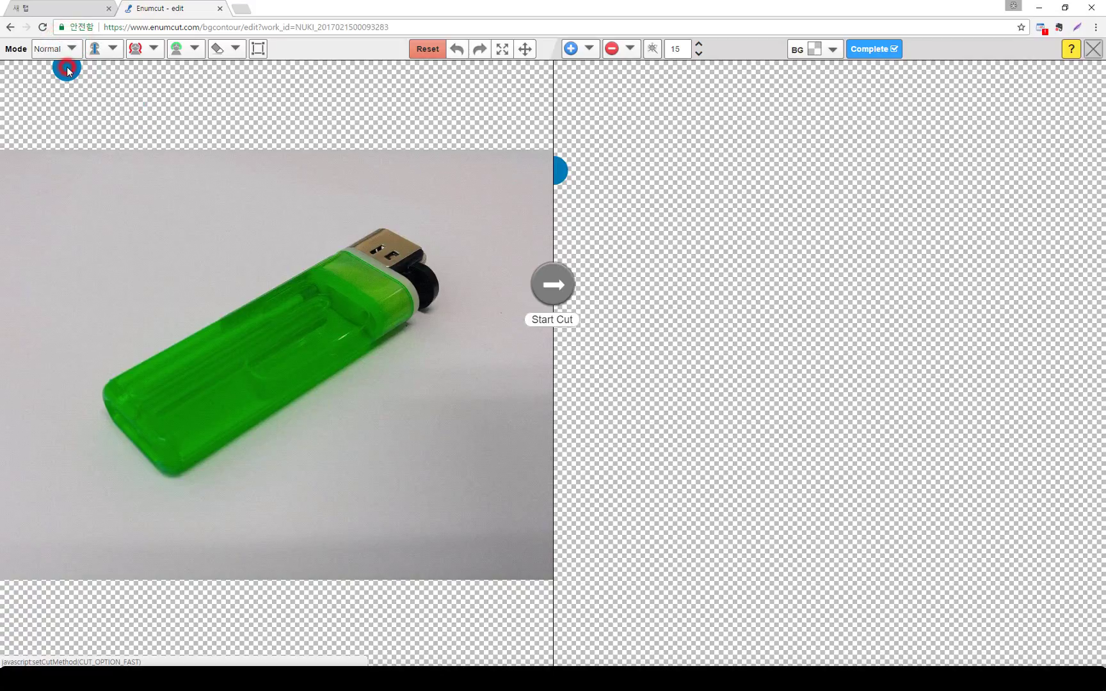
left_click(69, 50)
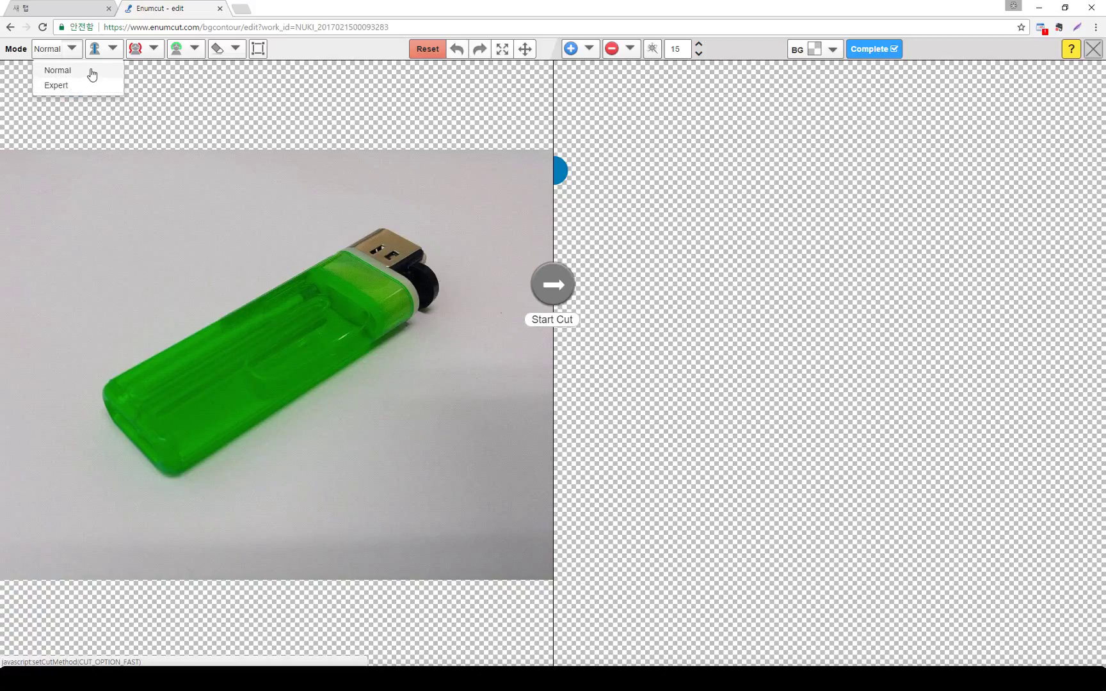
left_click(90, 69)
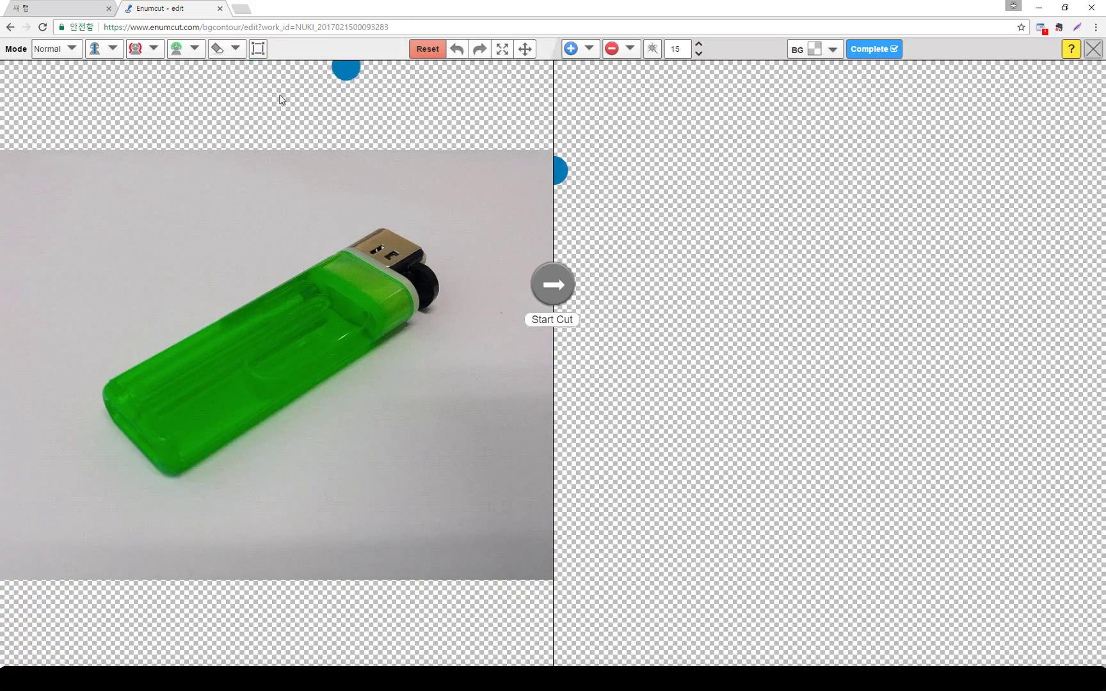
Step: Try foreground mask brush sizes of 80 and 10
left_click(98, 51)
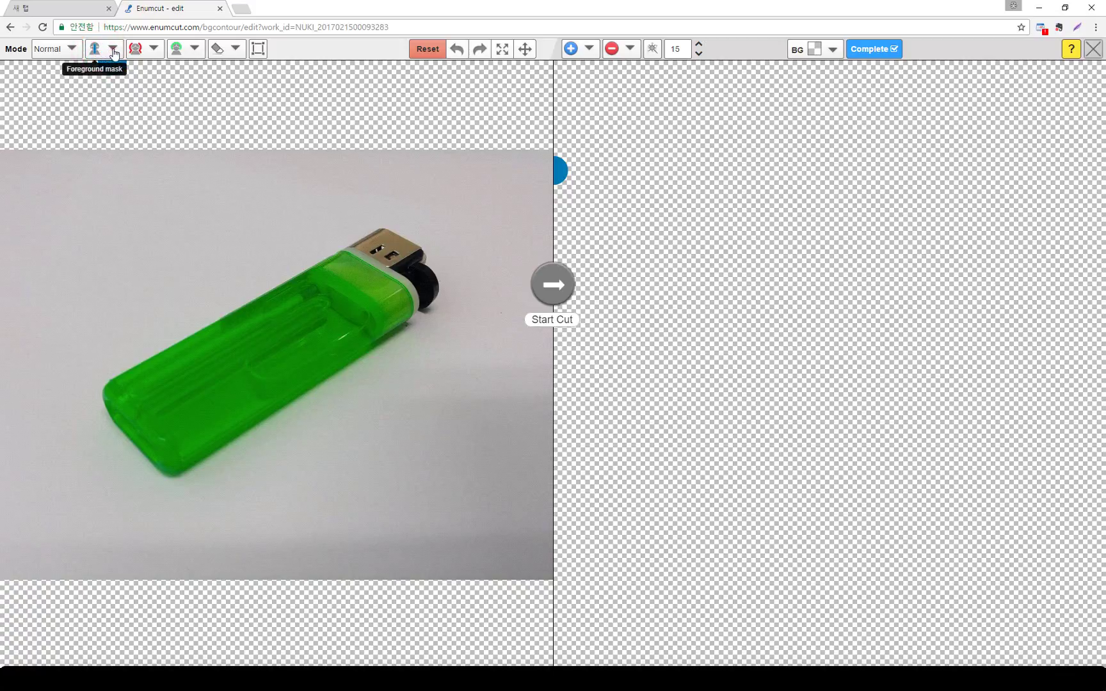
left_click(113, 50)
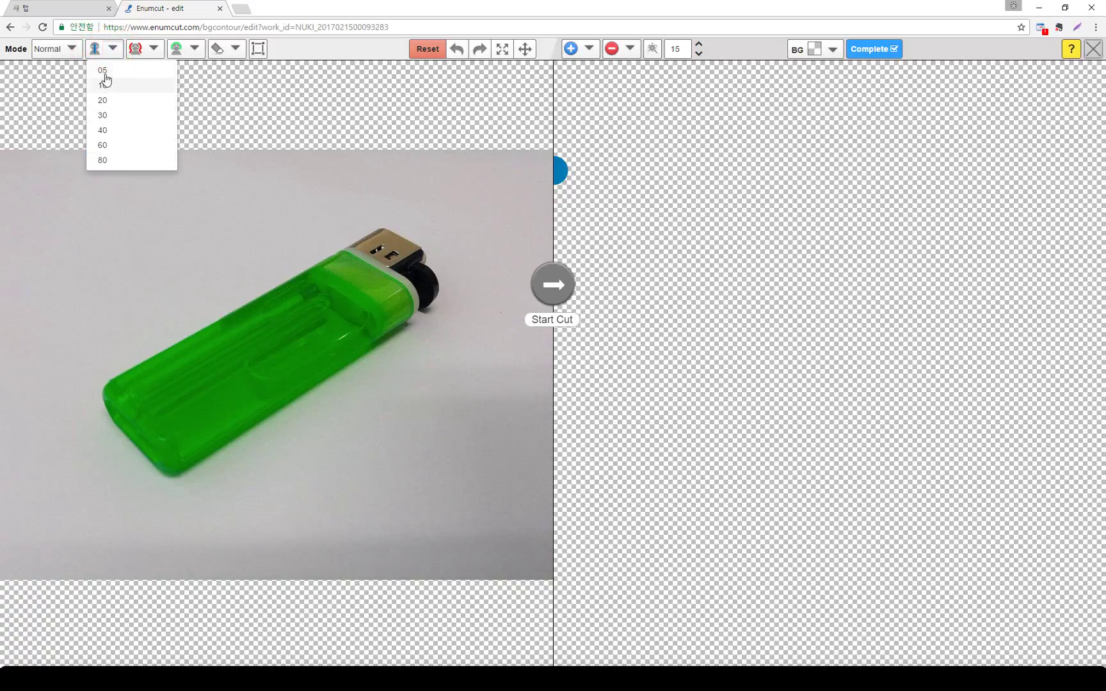
left_click(103, 160)
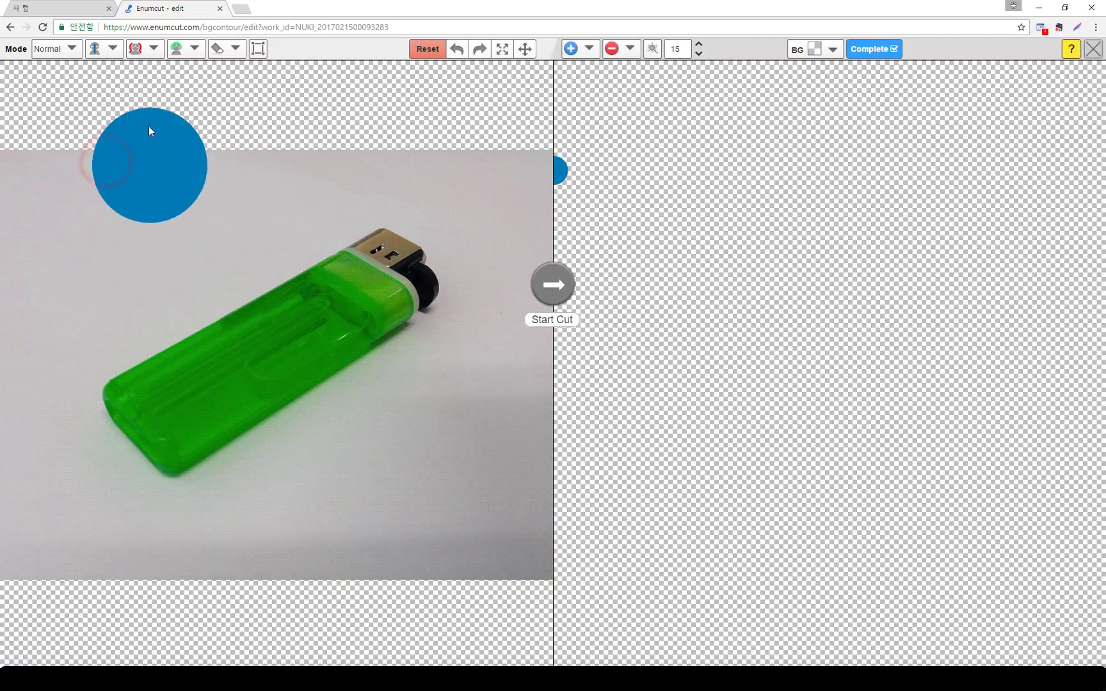
left_click(113, 48)
left_click(122, 85)
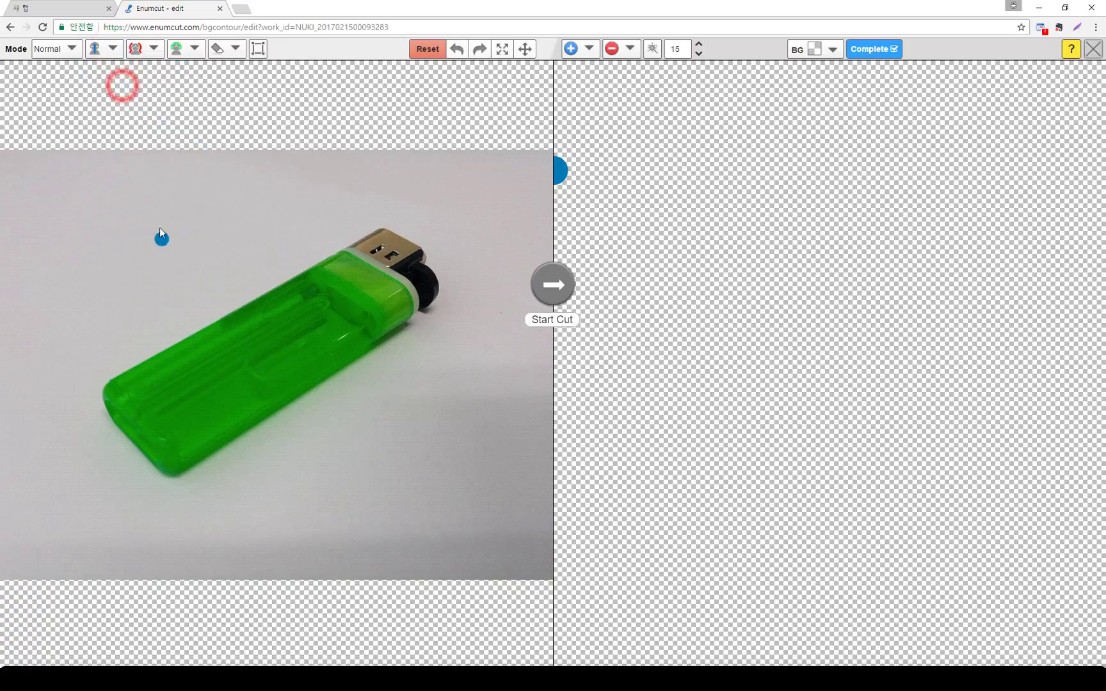
Step: Set the foreground mask brush to size 20 and paint over the lighter's body and metal head
left_click(113, 49)
left_click(119, 96)
mouse_move(403, 267)
left_mouse_down()
mouse_move(414, 278)
mouse_move(406, 285)
mouse_move(166, 419)
mouse_move(222, 356)
mouse_move(351, 272)
mouse_move(348, 297)
mouse_move(165, 443)
left_mouse_up()
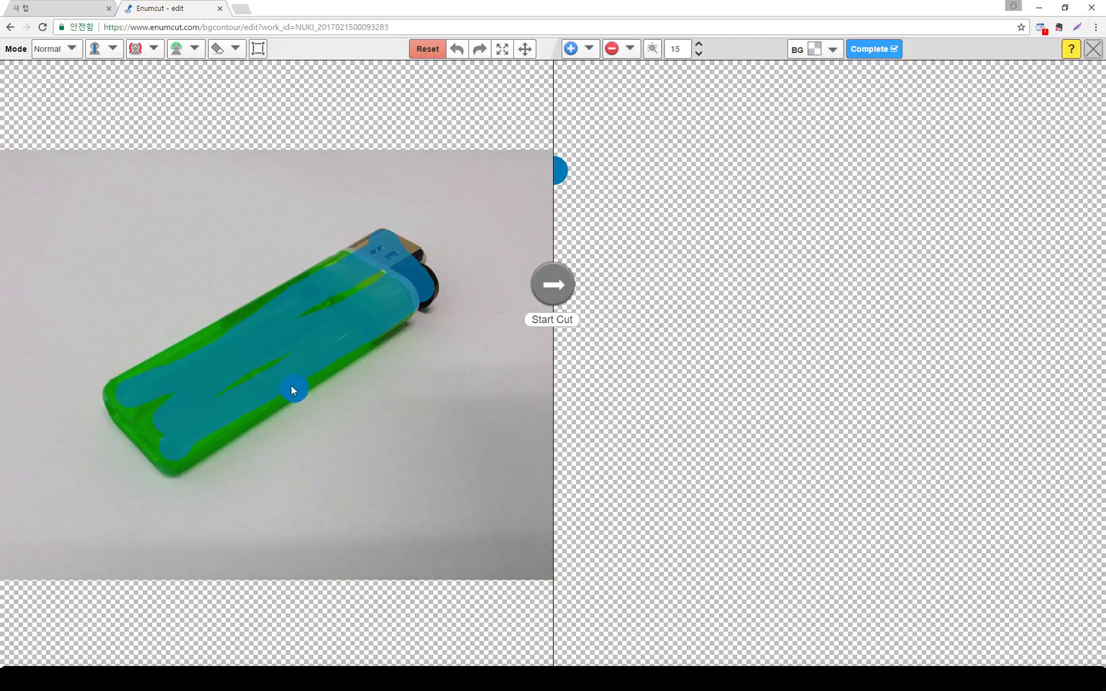
Step: Draw a closed background mask loop around the lighter, plus one stroke crossing it above and one below the lighter
left_click(135, 48)
mouse_move(99, 315)
left_mouse_down()
mouse_move(386, 197)
mouse_move(502, 331)
mouse_move(325, 491)
mouse_move(119, 529)
mouse_move(87, 331)
left_mouse_up()
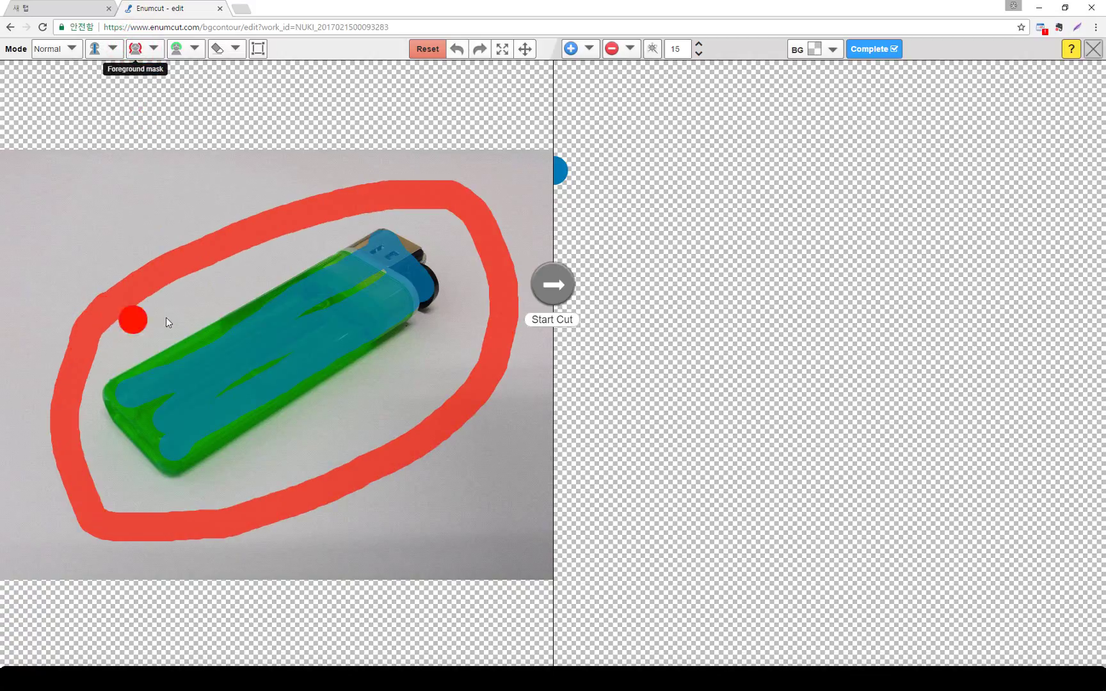
mouse_move(165, 316)
left_mouse_down()
mouse_move(215, 251)
mouse_move(138, 163)
left_mouse_up()
left_click_drag(380, 434, 508, 549)
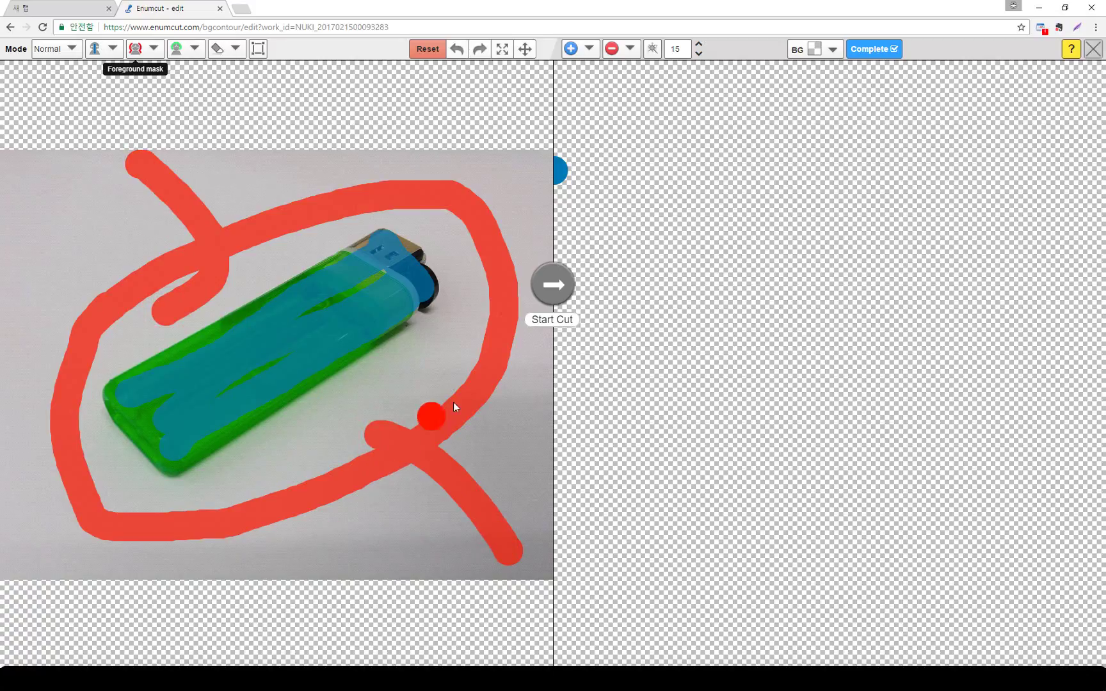
Step: Add two diagonal background mask strokes below the lighter and start the cut
left_click_drag(471, 346, 343, 451)
left_click_drag(523, 387, 397, 521)
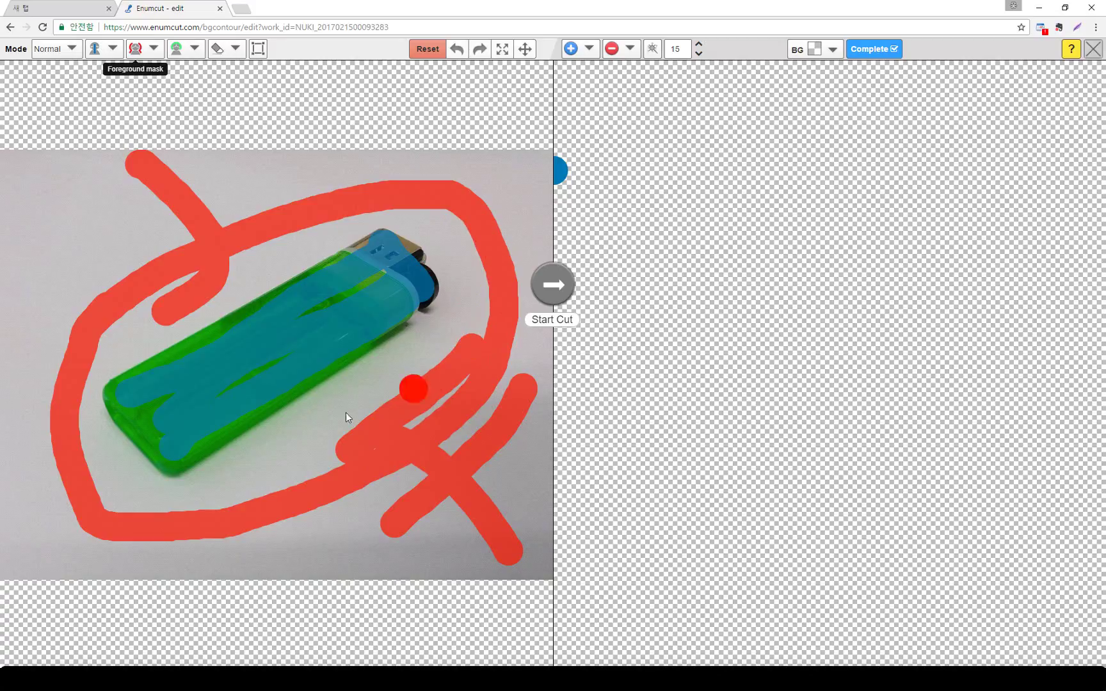
left_click(567, 284)
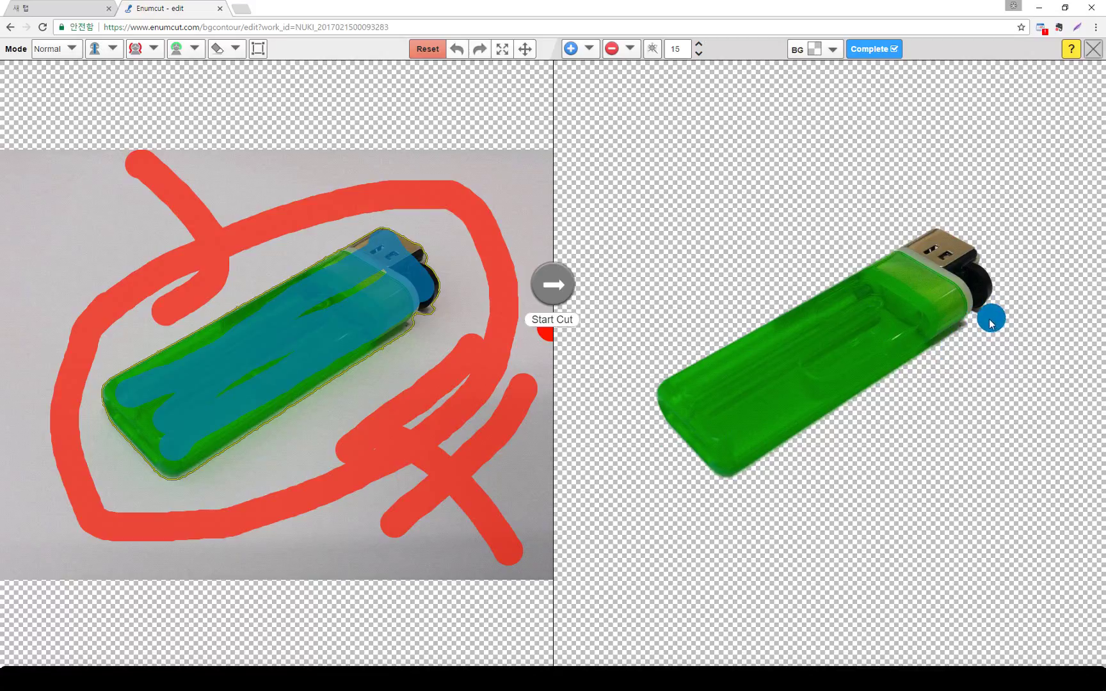
Step: Brush away the leftover shadow below the lighter's spark wheel in the result with the background mask, and complete the image
left_click(613, 49)
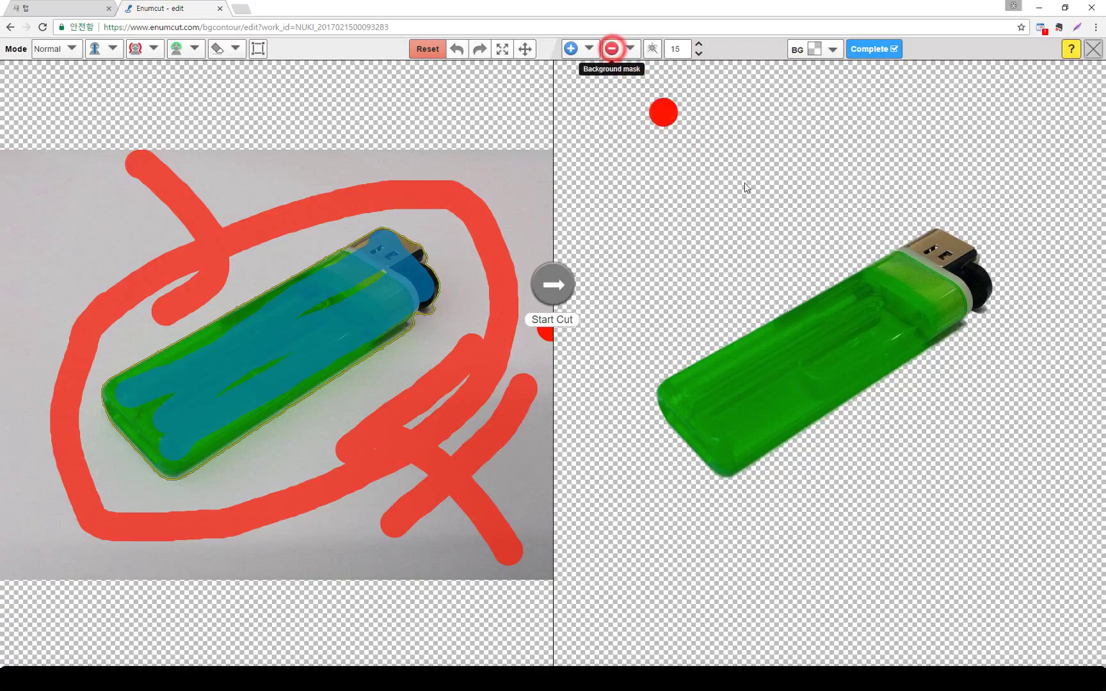
left_click(994, 318)
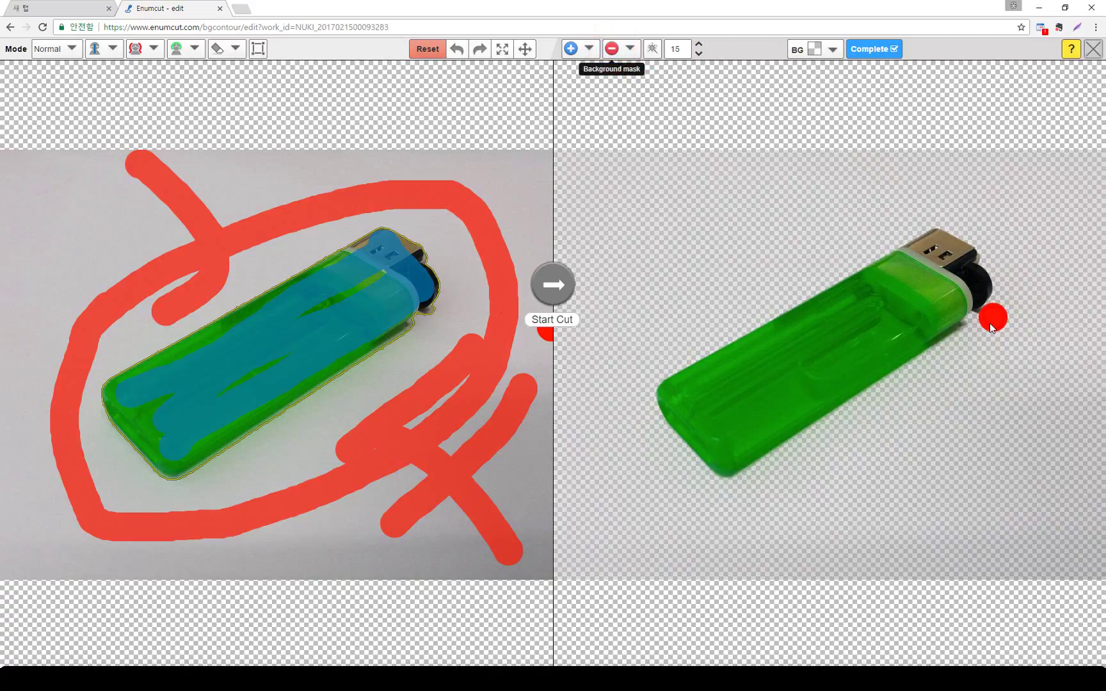
mouse_move(989, 321)
left_mouse_down()
mouse_move(1029, 351)
mouse_move(992, 322)
mouse_move(996, 347)
mouse_move(966, 344)
left_mouse_up()
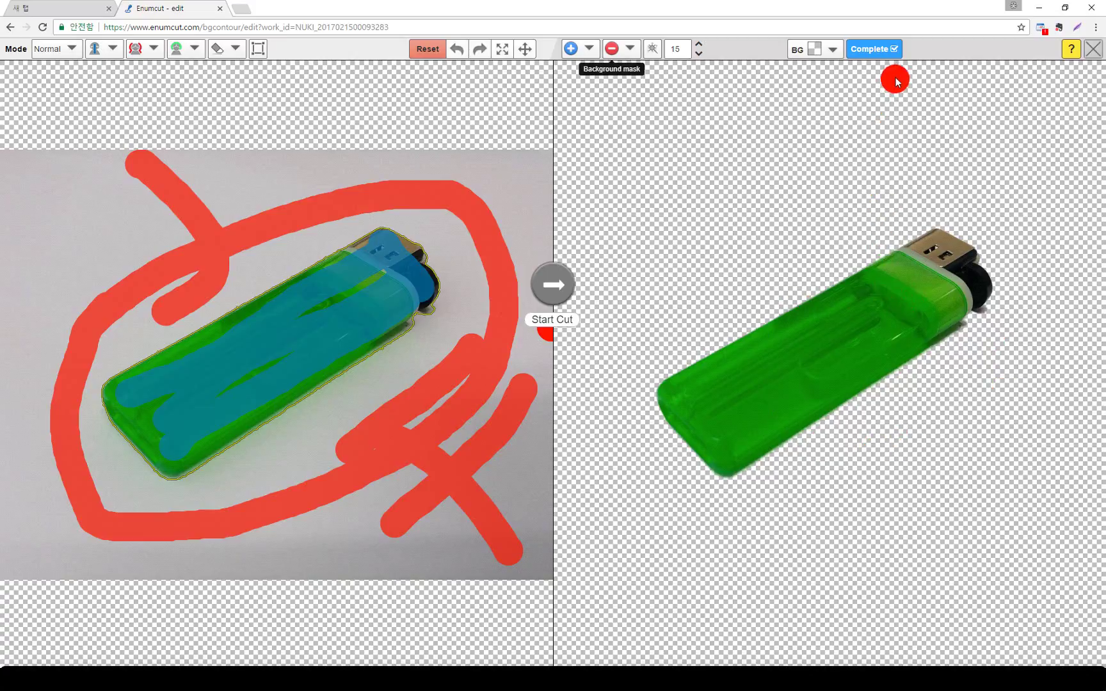
left_click(880, 56)
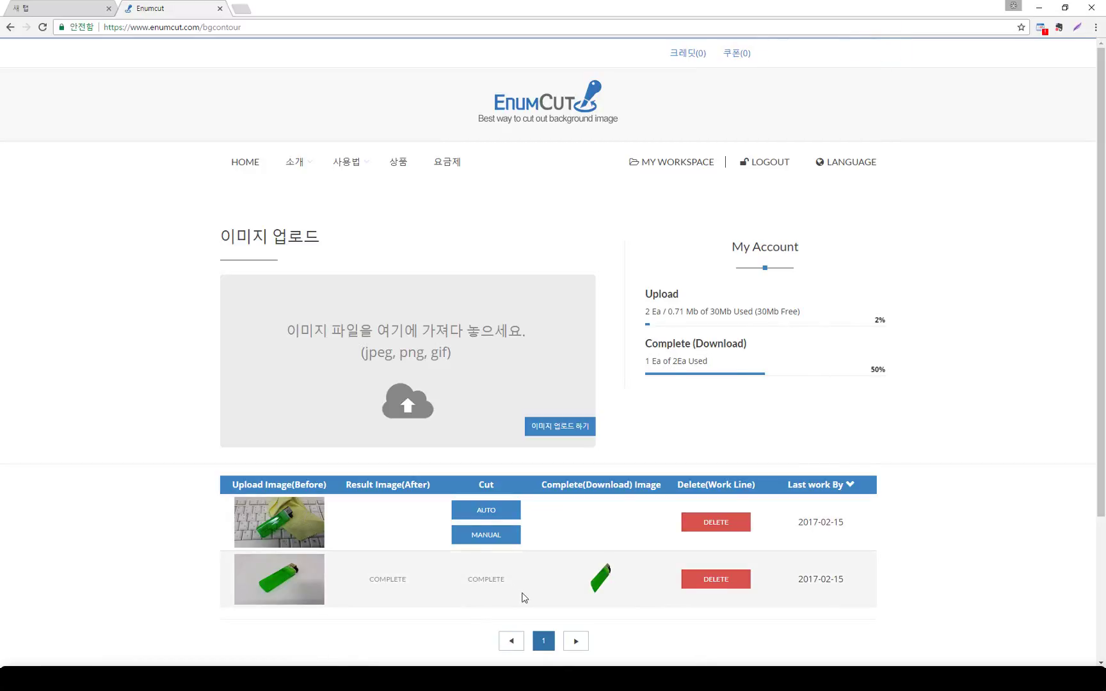
Step: Open the photo of the lighter on the keyboard for manual cutting and paint the foreground mask over its body and metal head
mouse_move(582, 592)
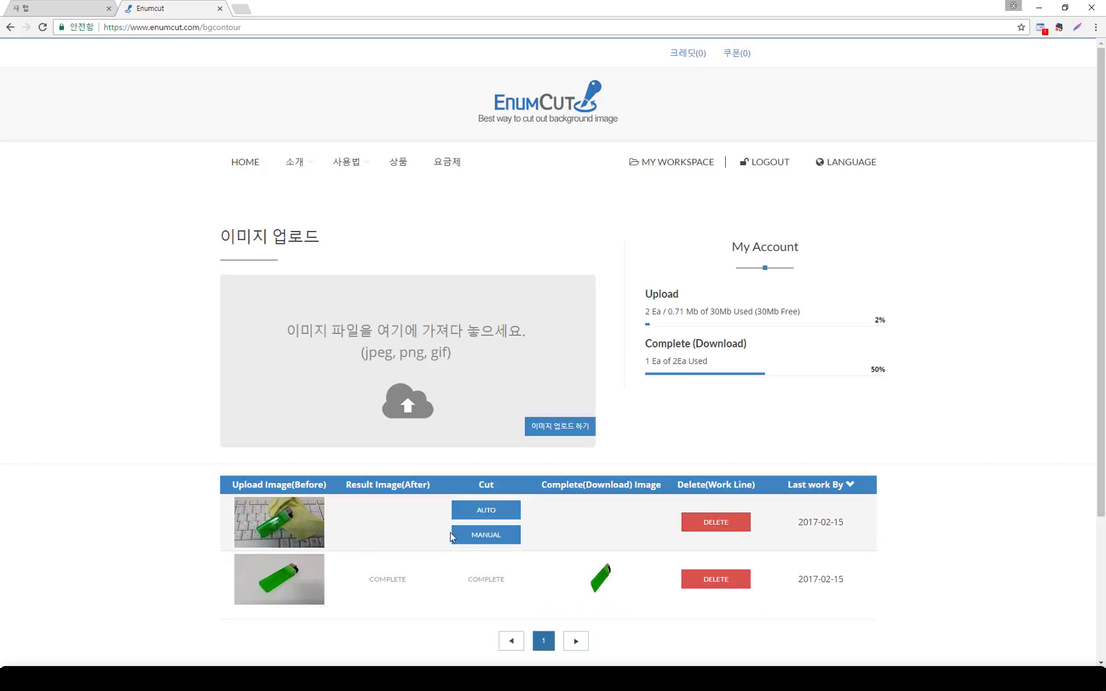
left_click(485, 537)
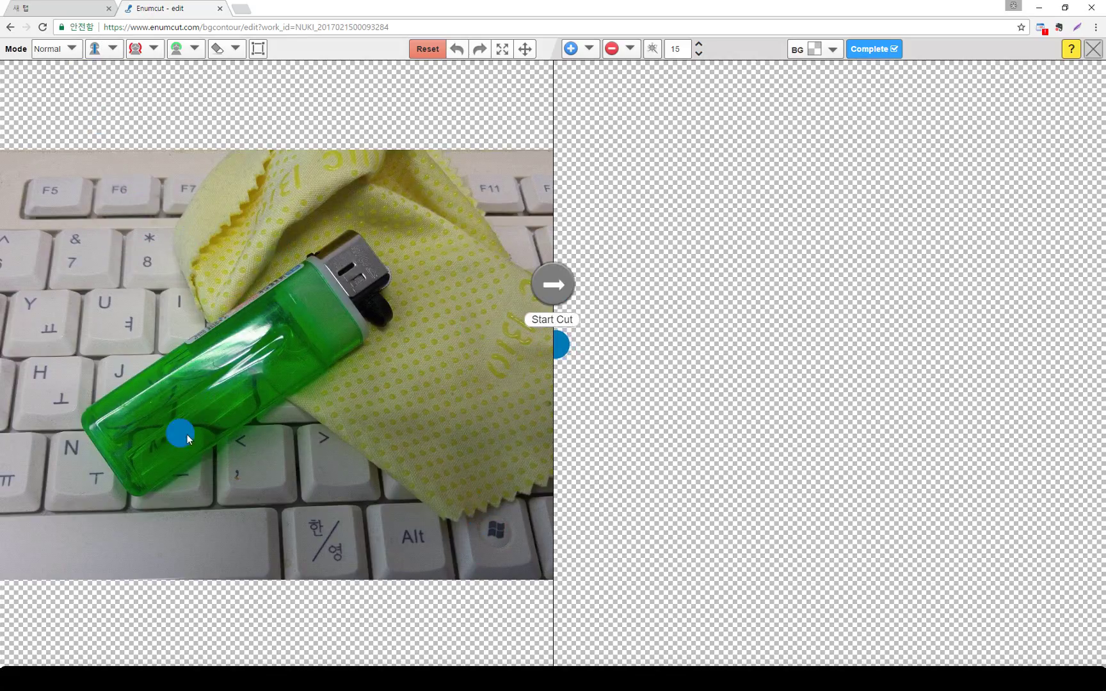
mouse_move(352, 265)
left_mouse_down()
mouse_move(311, 278)
mouse_move(124, 405)
left_mouse_up()
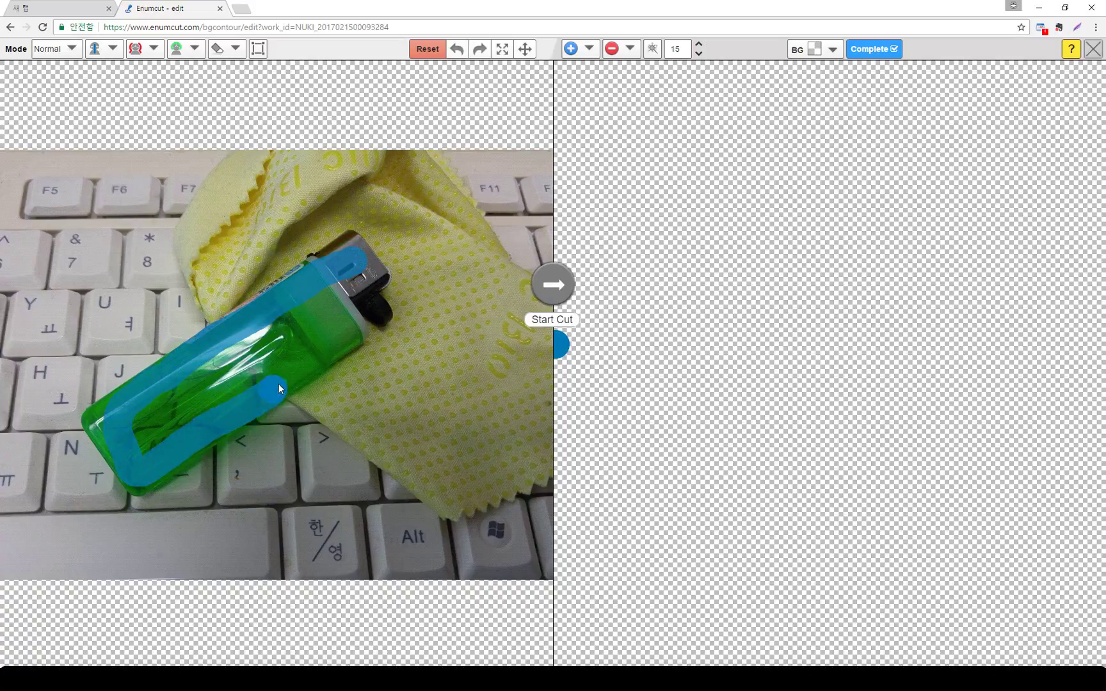
mouse_move(368, 310)
left_mouse_down()
mouse_move(362, 276)
mouse_move(130, 441)
mouse_move(254, 357)
left_mouse_up()
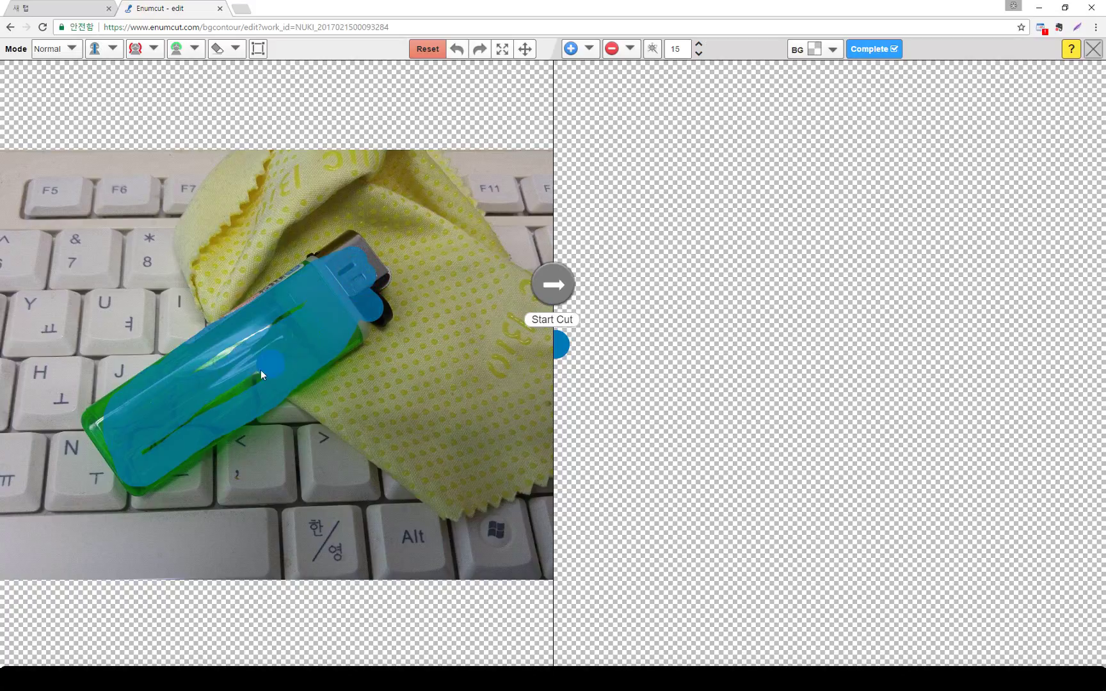
left_click_drag(163, 435, 268, 368)
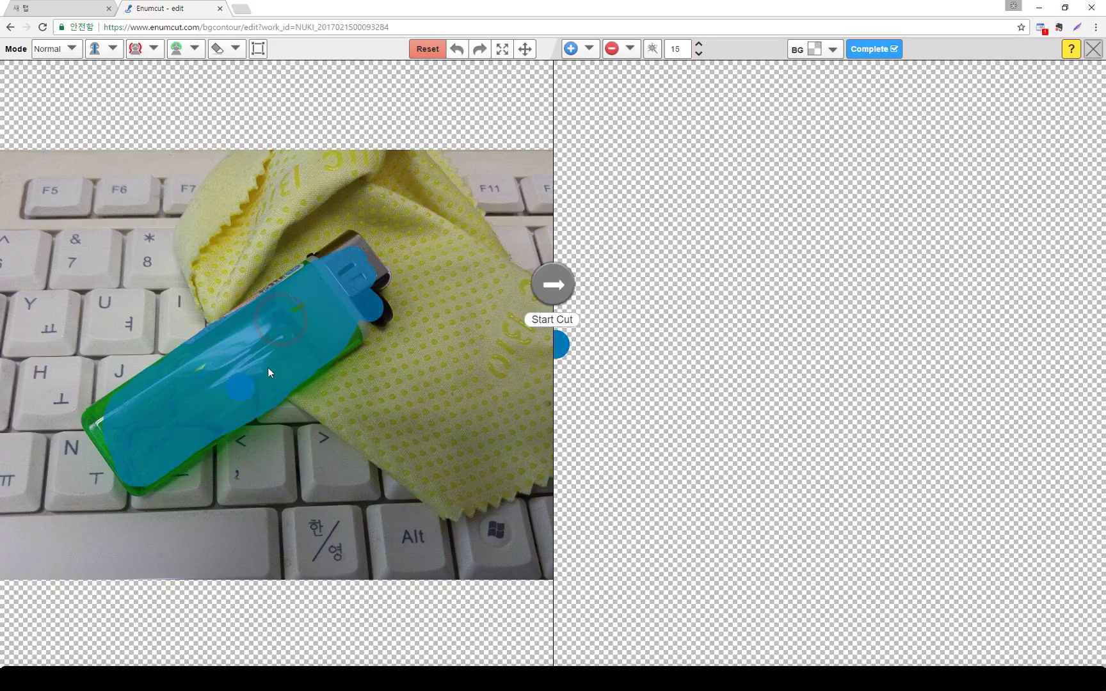
Step: Paint a background mask loop around the lighter and broad strokes over the keyboard and yellow cloth, and start the cut
left_click(135, 49)
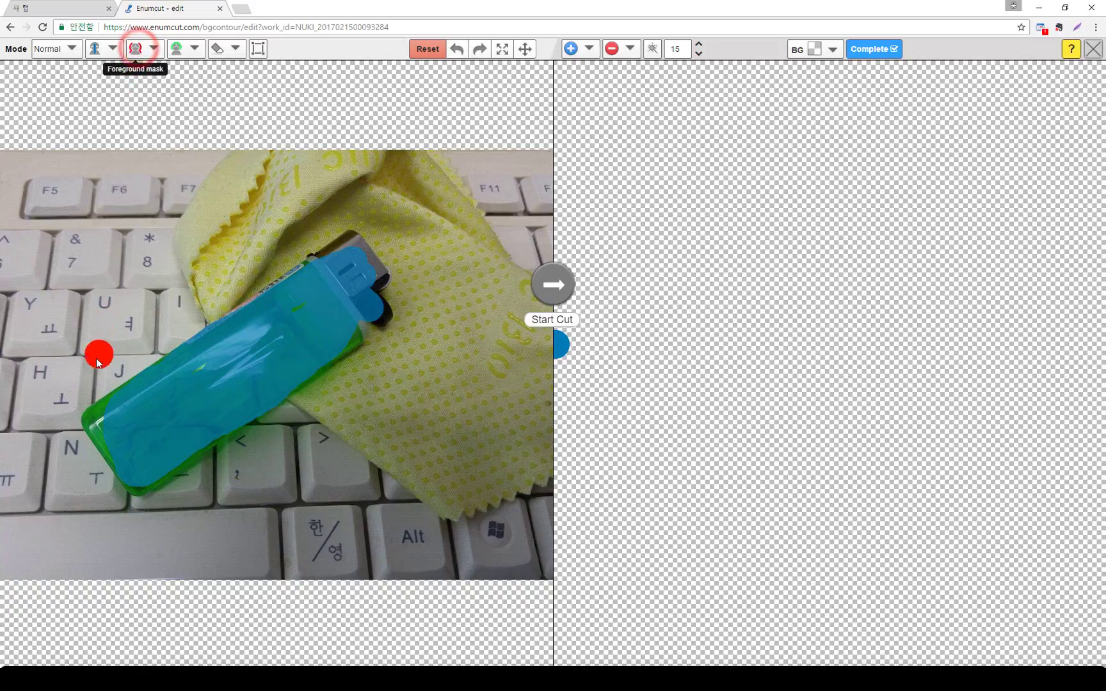
mouse_move(99, 359)
left_mouse_down()
mouse_move(289, 236)
mouse_move(383, 205)
left_mouse_up()
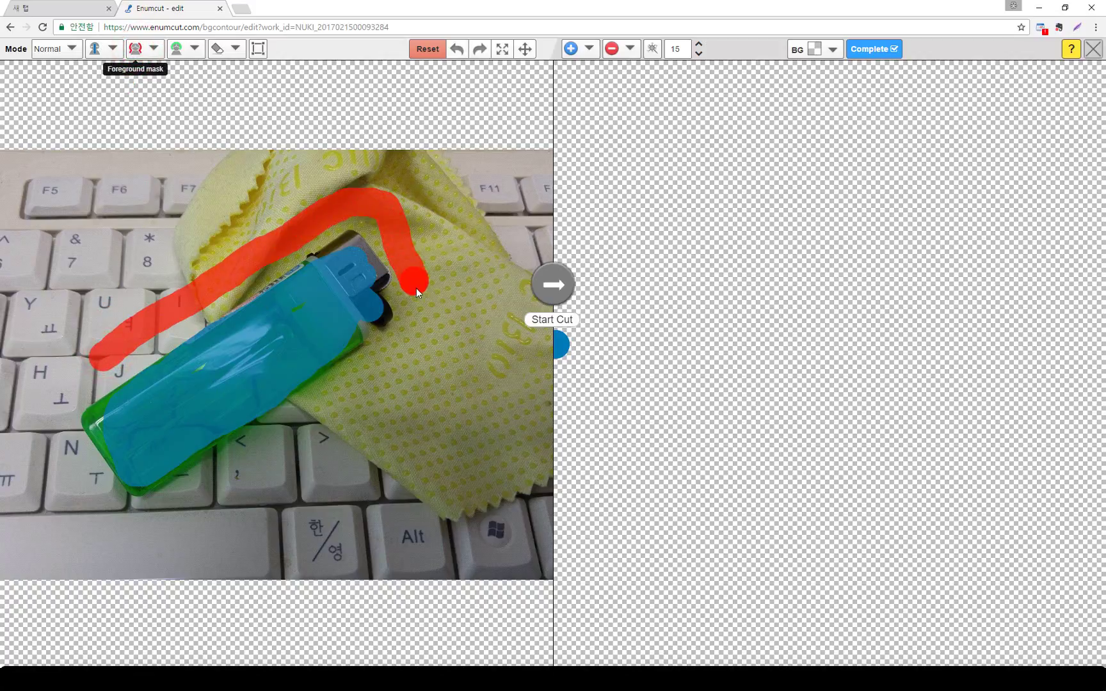
left_click_drag(335, 406, 207, 480)
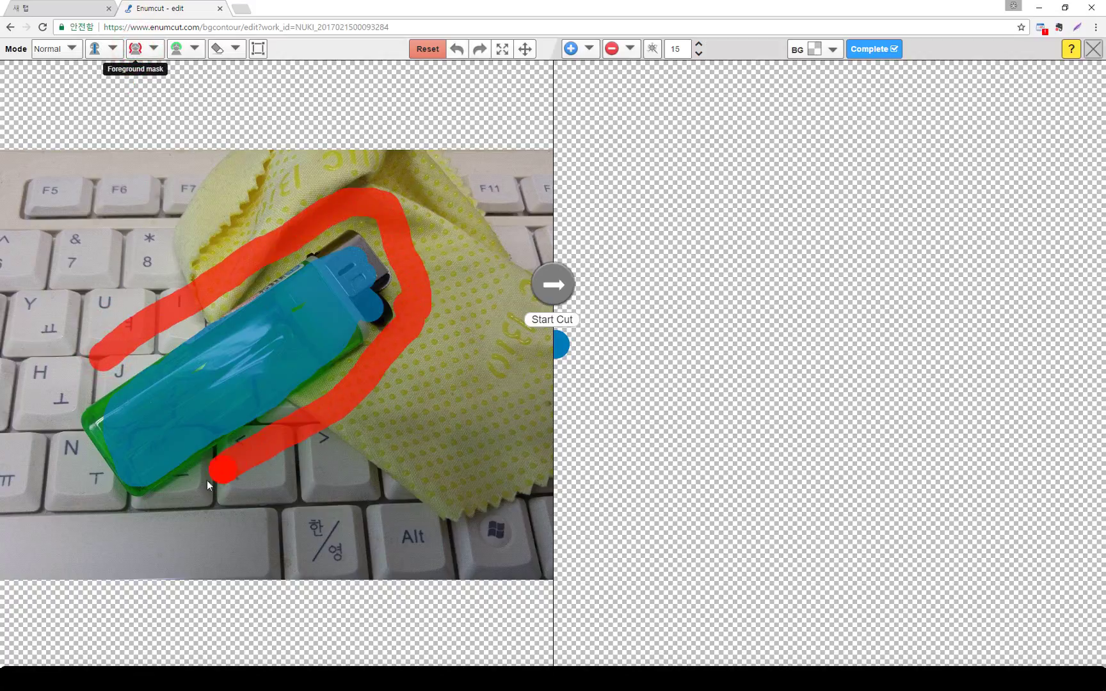
mouse_move(135, 528)
left_mouse_down()
mouse_move(17, 392)
mouse_move(118, 351)
mouse_move(285, 213)
mouse_move(145, 251)
mouse_move(25, 224)
mouse_move(104, 280)
left_mouse_up()
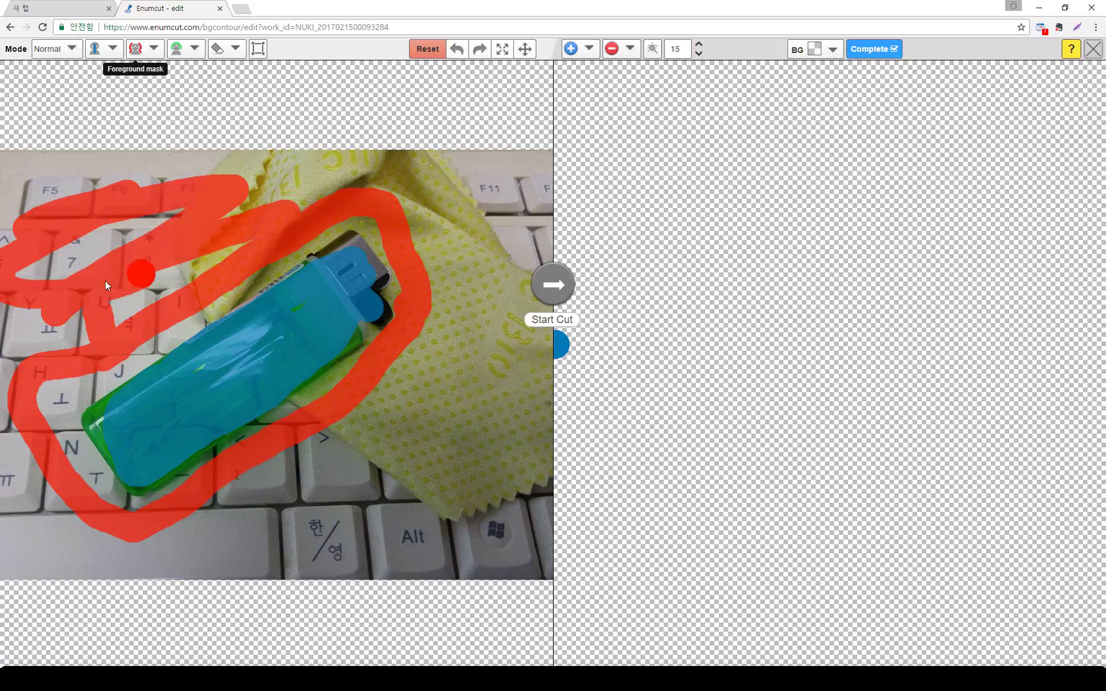
mouse_move(484, 383)
left_mouse_down()
mouse_move(525, 441)
mouse_move(506, 552)
mouse_move(153, 573)
mouse_move(198, 498)
left_mouse_up()
mouse_move(514, 177)
left_mouse_down()
mouse_move(490, 293)
mouse_move(426, 224)
mouse_move(382, 368)
left_mouse_up()
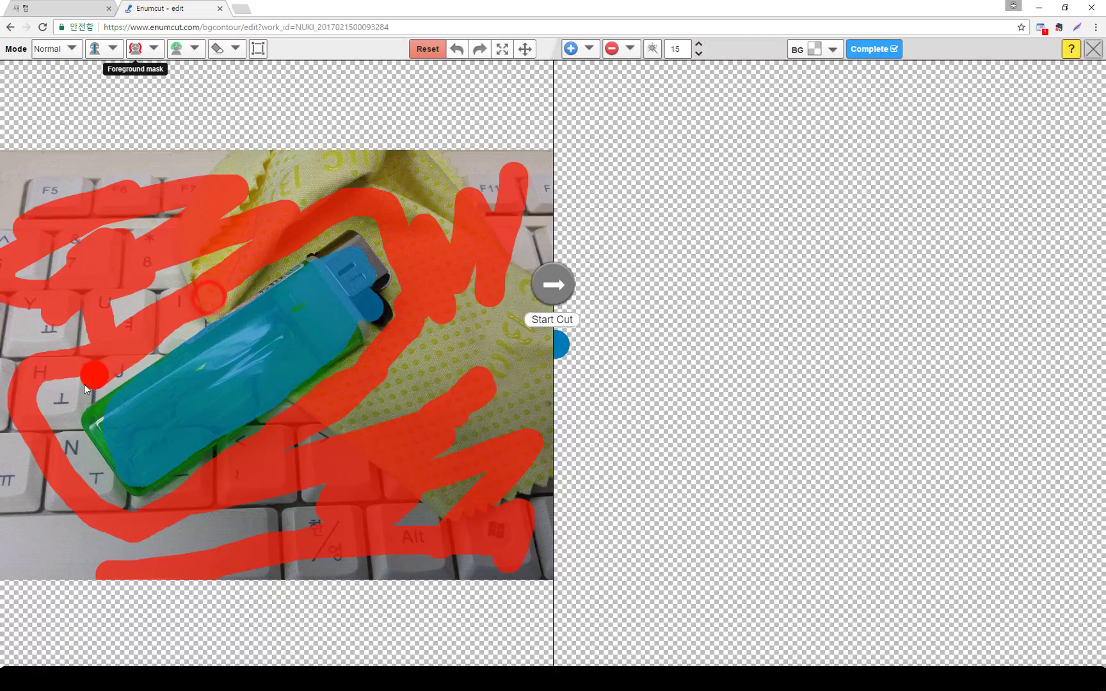
mouse_move(67, 357)
left_mouse_down()
mouse_move(10, 461)
mouse_move(111, 562)
mouse_move(303, 549)
left_mouse_up()
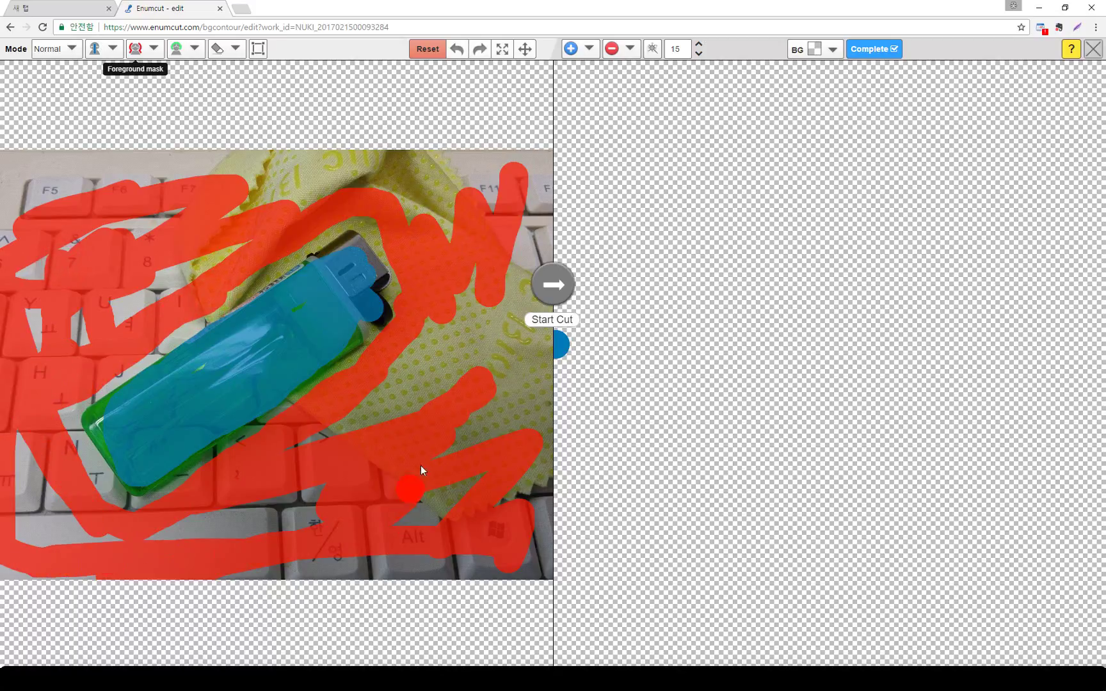
mouse_move(483, 301)
left_mouse_down()
mouse_move(490, 431)
mouse_move(473, 411)
left_mouse_up()
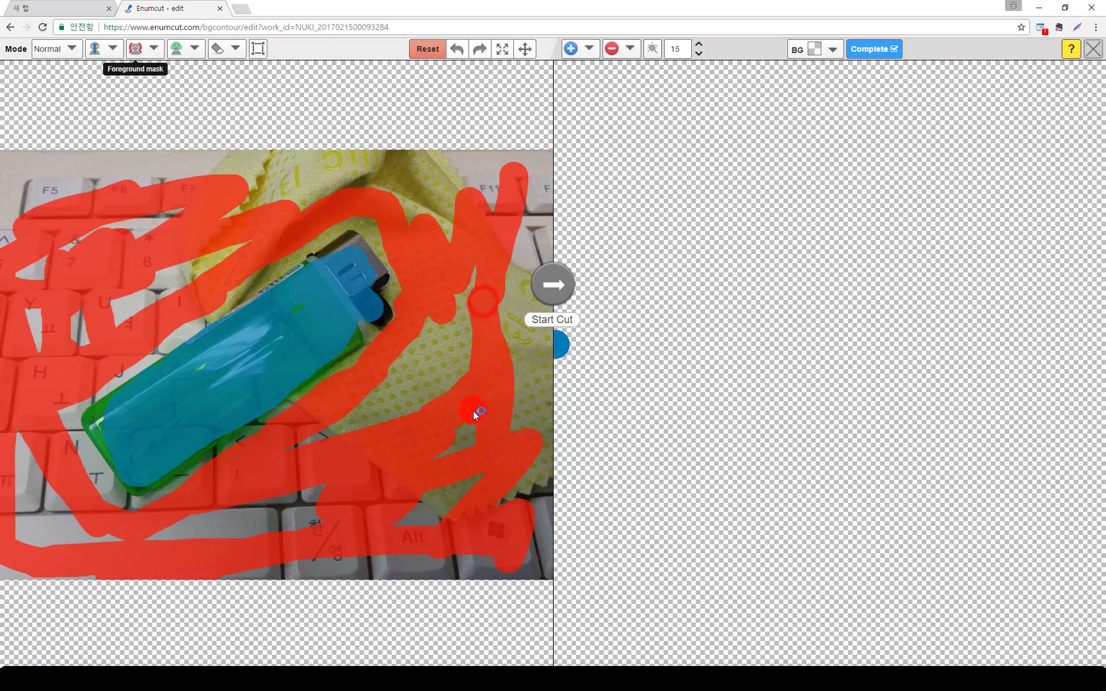
left_click(554, 289)
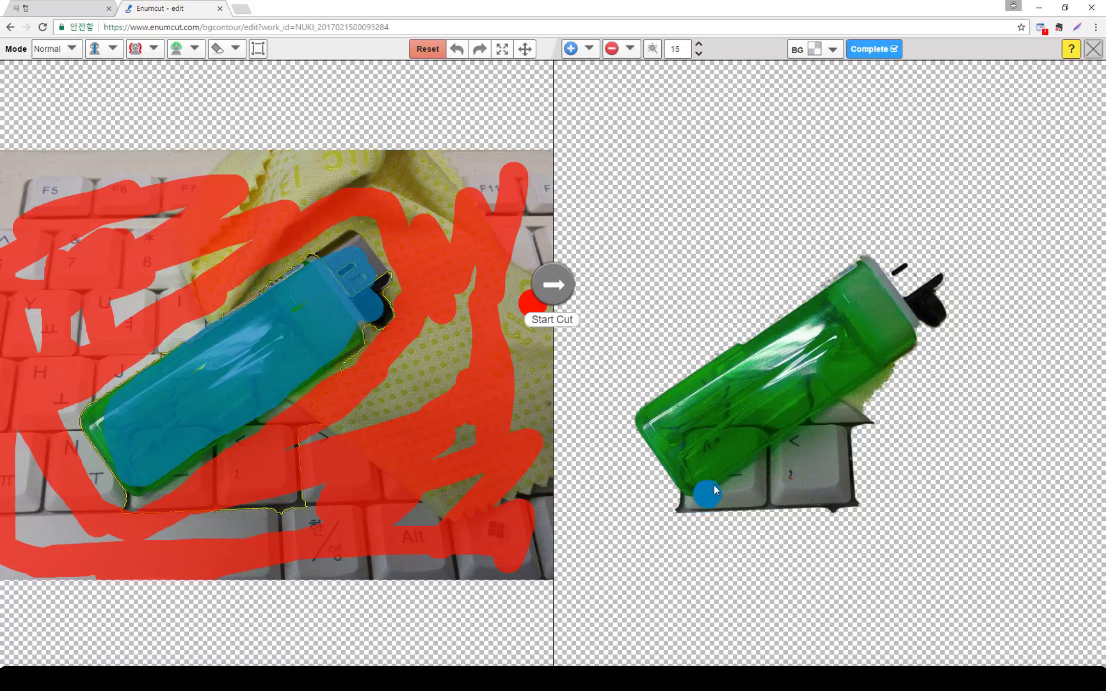
Step: Restore the lighter's metal head, spark wheel and upper body edge in the result with the foreground mask
left_click(571, 50)
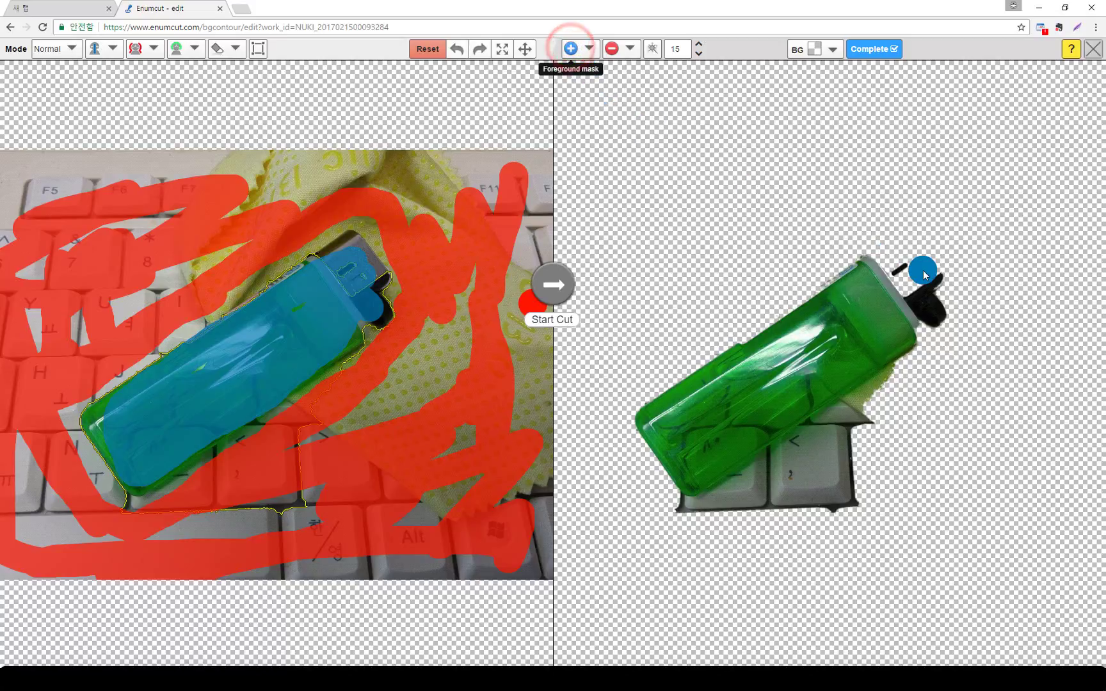
left_click(916, 285)
left_click(900, 291)
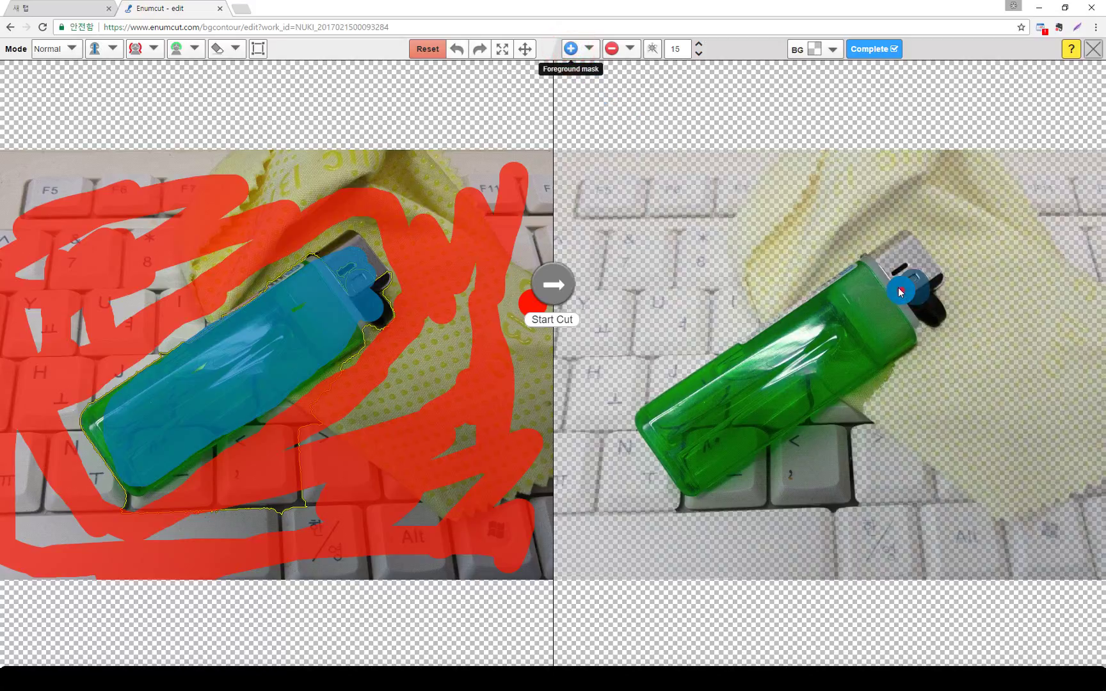
mouse_move(880, 268)
left_mouse_down()
mouse_move(904, 245)
mouse_move(934, 280)
mouse_move(915, 306)
mouse_move(935, 322)
left_mouse_up()
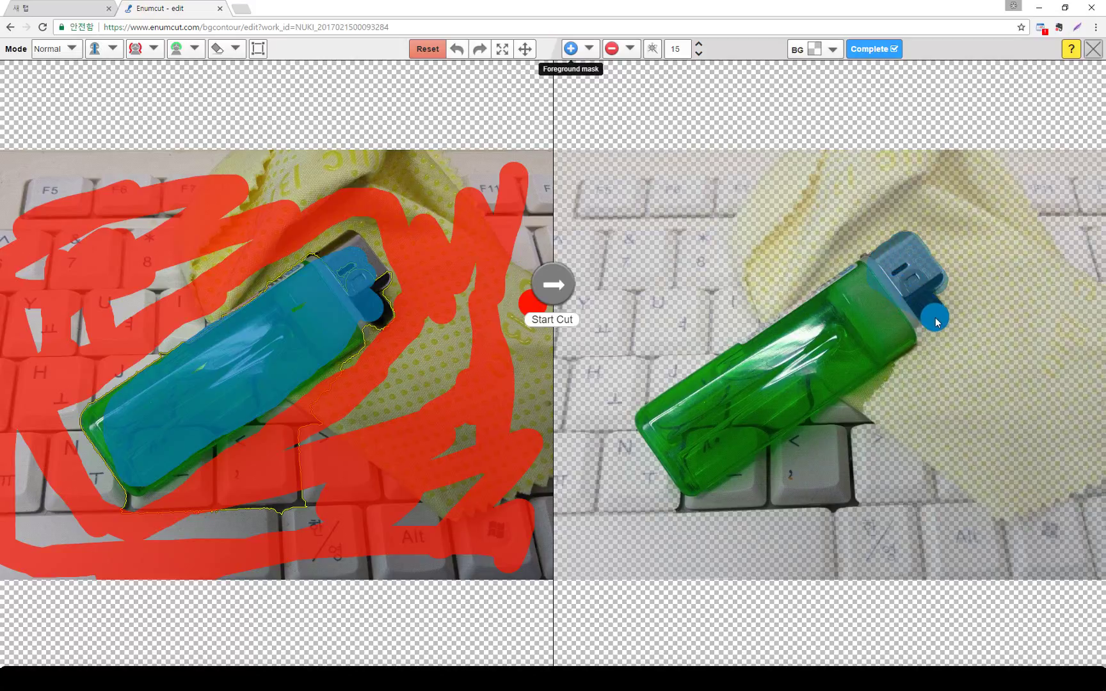
left_click_drag(866, 271, 747, 362)
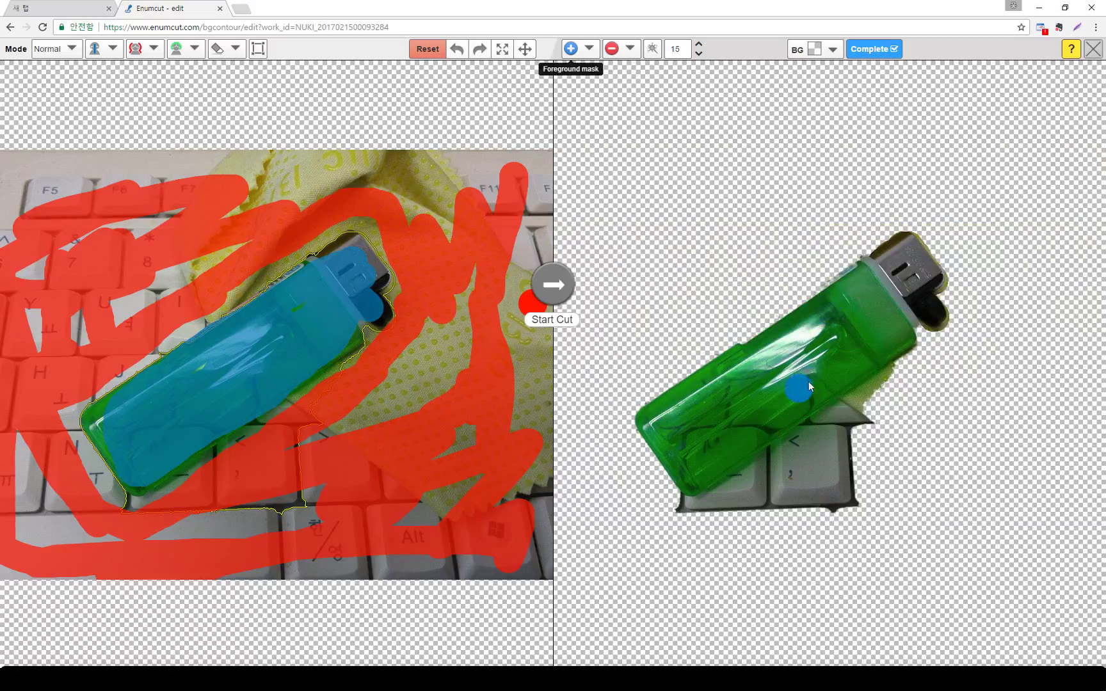
left_click_drag(839, 296, 755, 356)
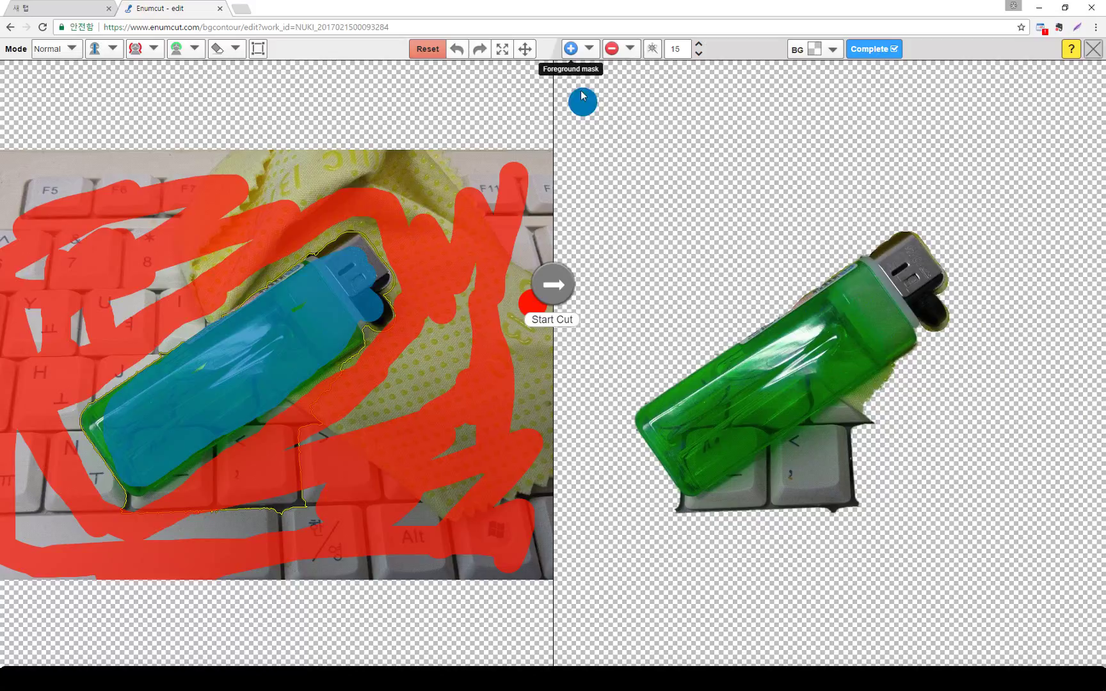
Step: Remove the leftover keyboard keys and cloth below the lighter in the result with the background mask, and complete the image
left_click(612, 48)
left_click_drag(858, 506, 673, 519)
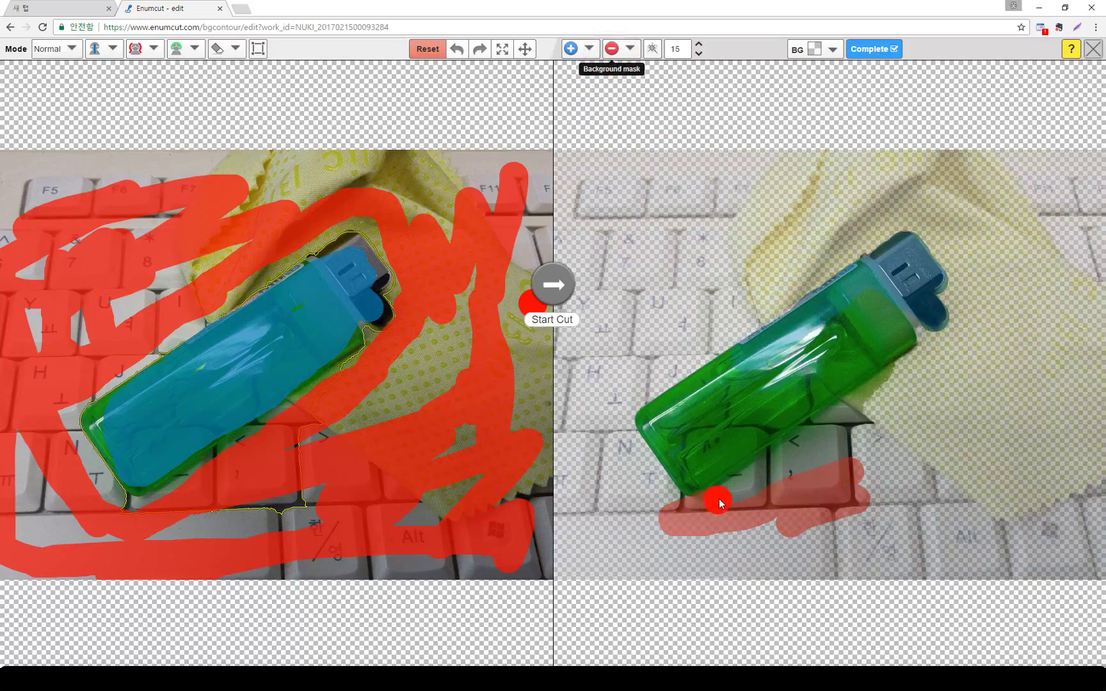
mouse_move(757, 475)
left_mouse_down()
mouse_move(844, 420)
mouse_move(881, 380)
mouse_move(855, 412)
left_mouse_up()
mouse_move(794, 459)
left_mouse_down()
mouse_move(876, 452)
mouse_move(751, 506)
mouse_move(673, 514)
left_mouse_up()
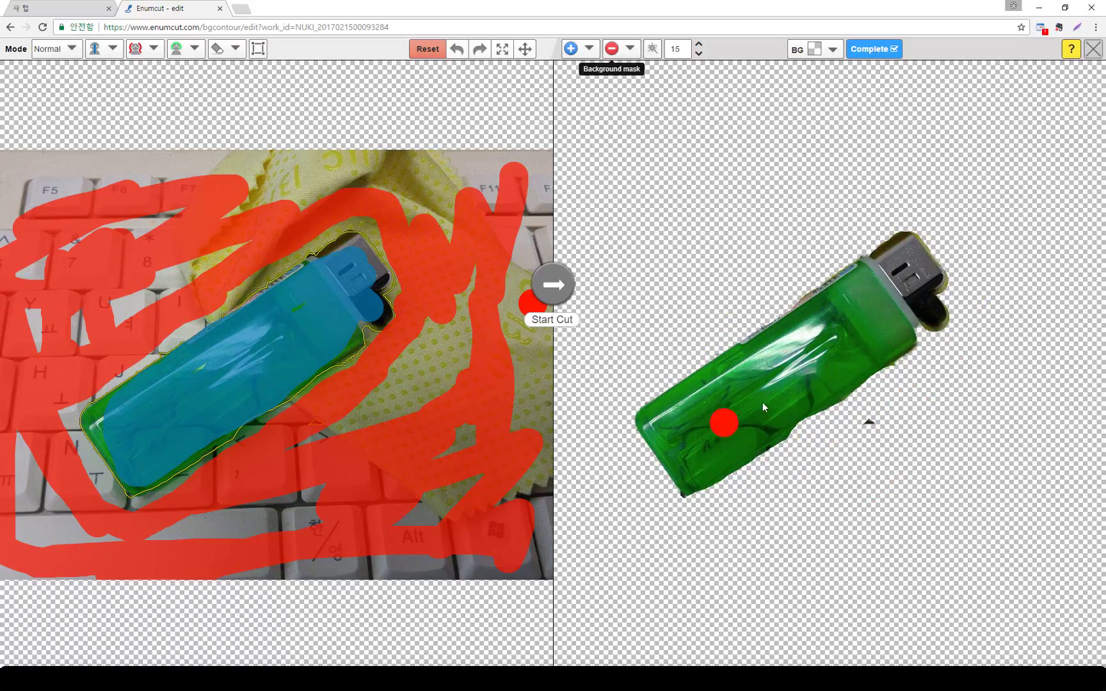
left_click(875, 50)
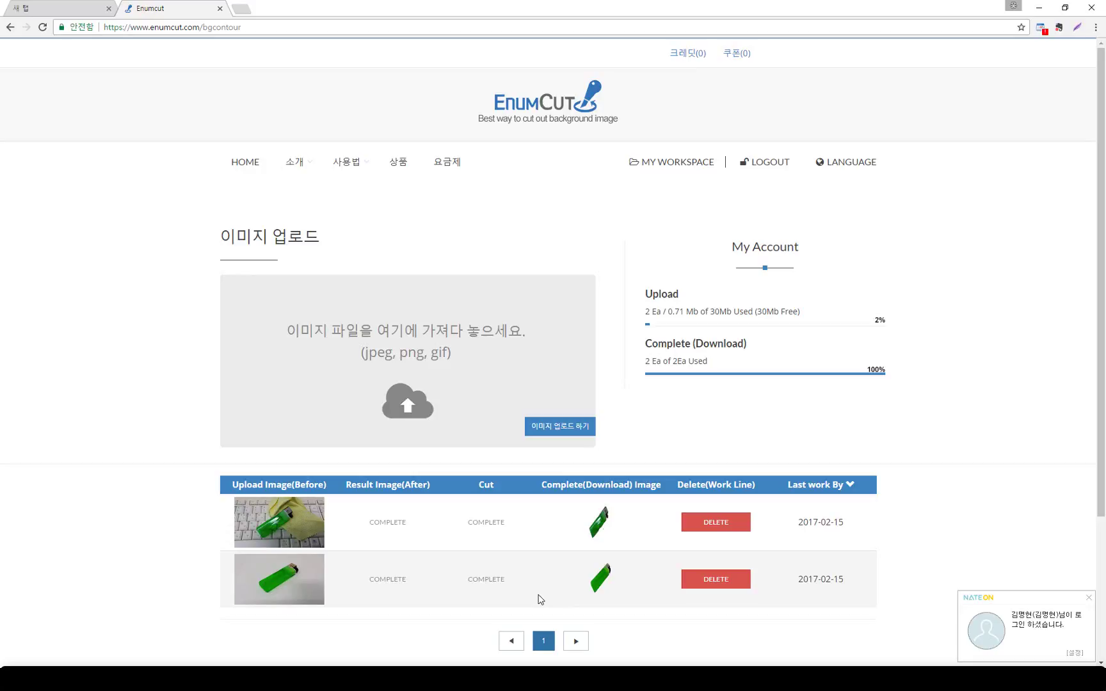
Step: Try to download the finished cutout of the lighter photographed on the plain background, and close the credit purchase notice
left_click(1088, 598)
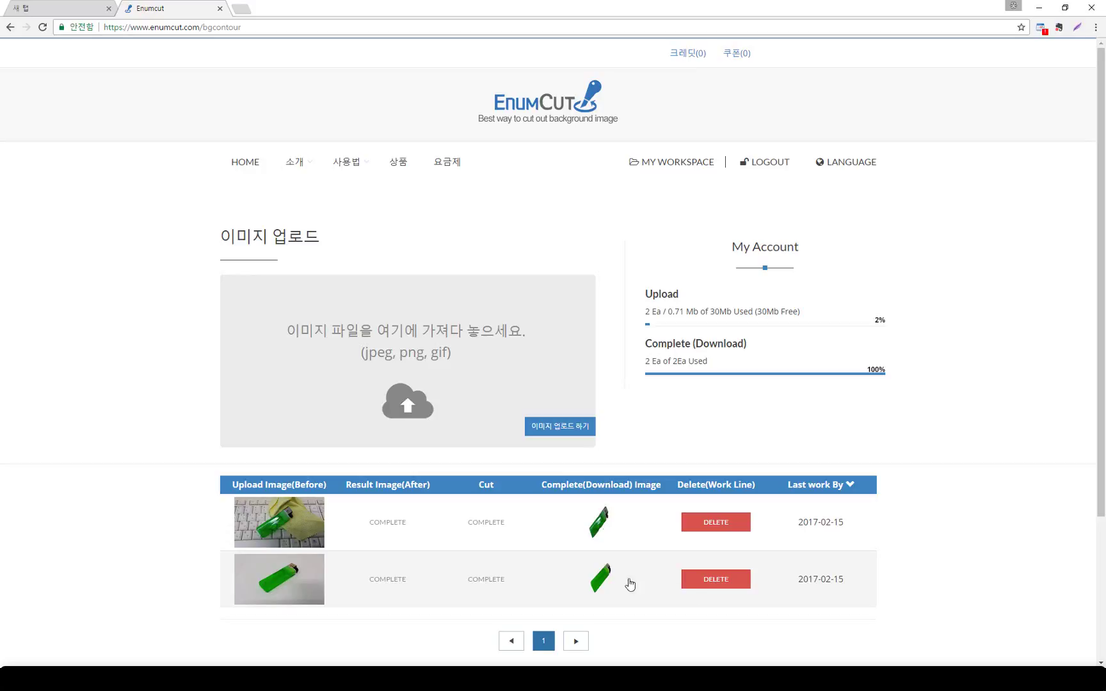
left_click(592, 581)
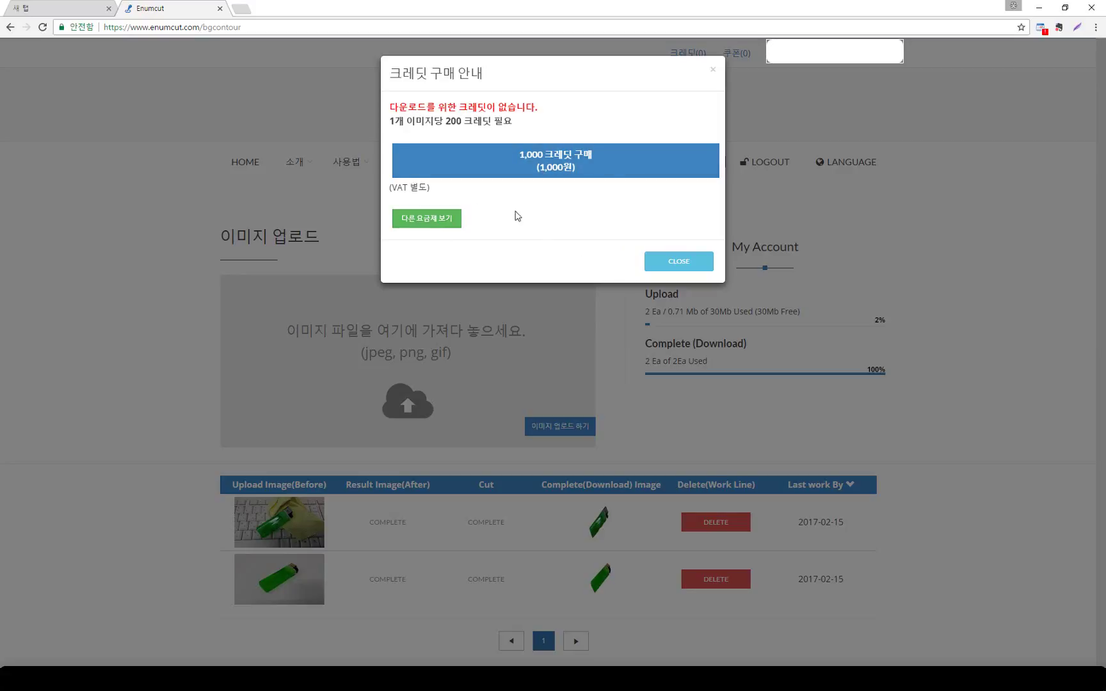
left_click(661, 257)
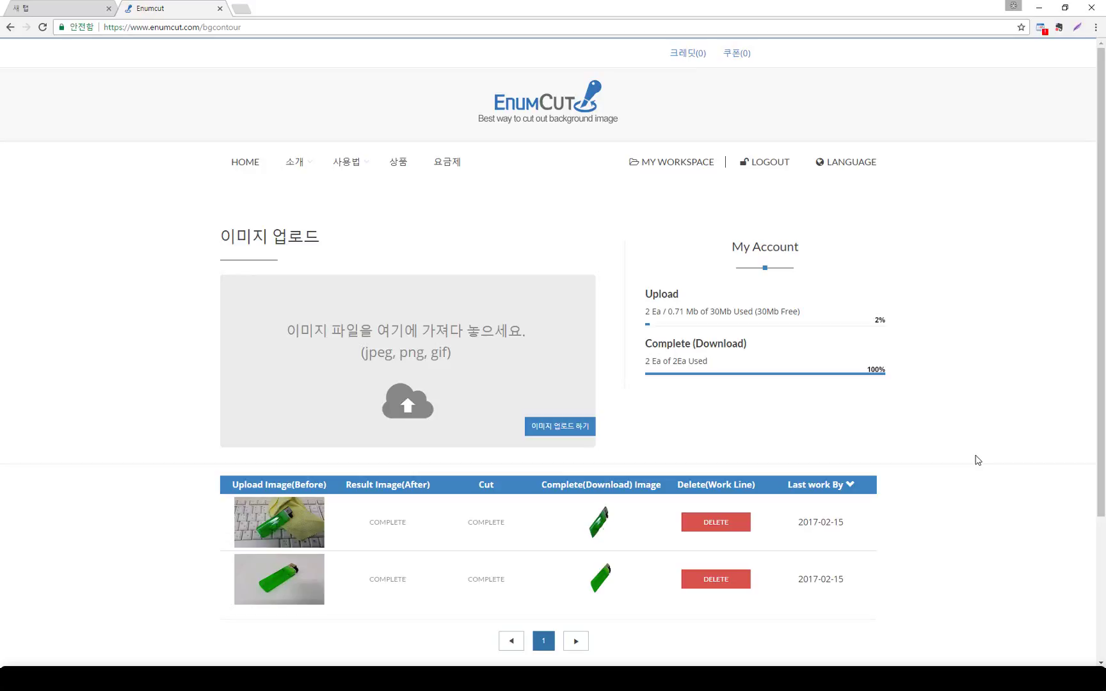
mouse_move(604, 595)
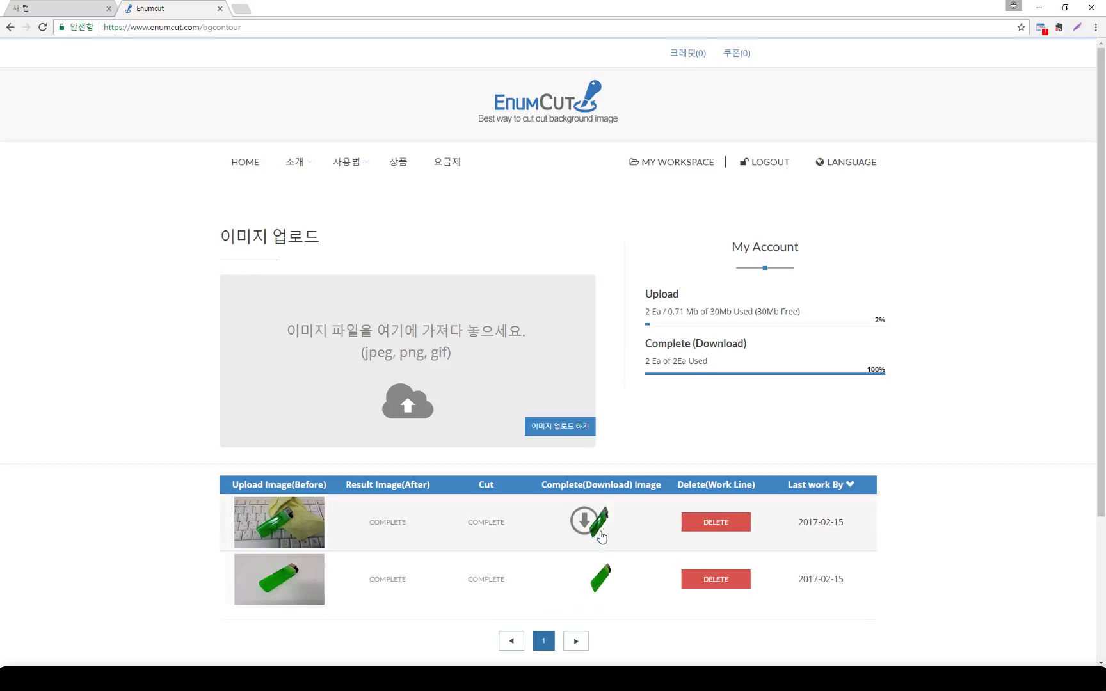
left_click(1003, 339)
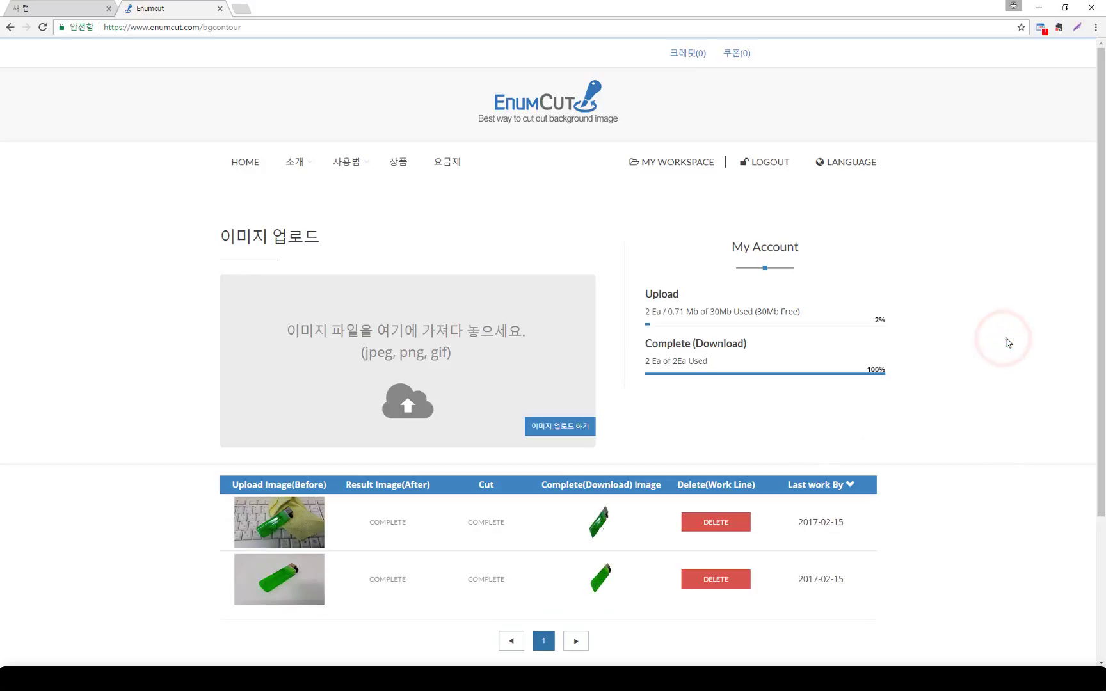